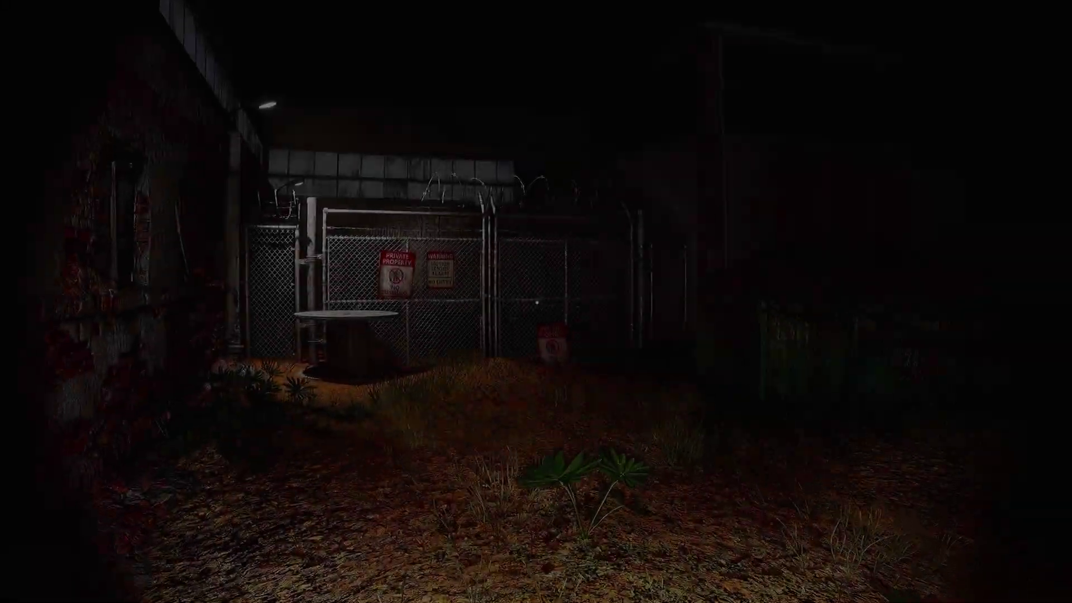
Walk up to the gate, then preview the jacket's Lattice and Dynamic Sculpt deform tools
key(w)
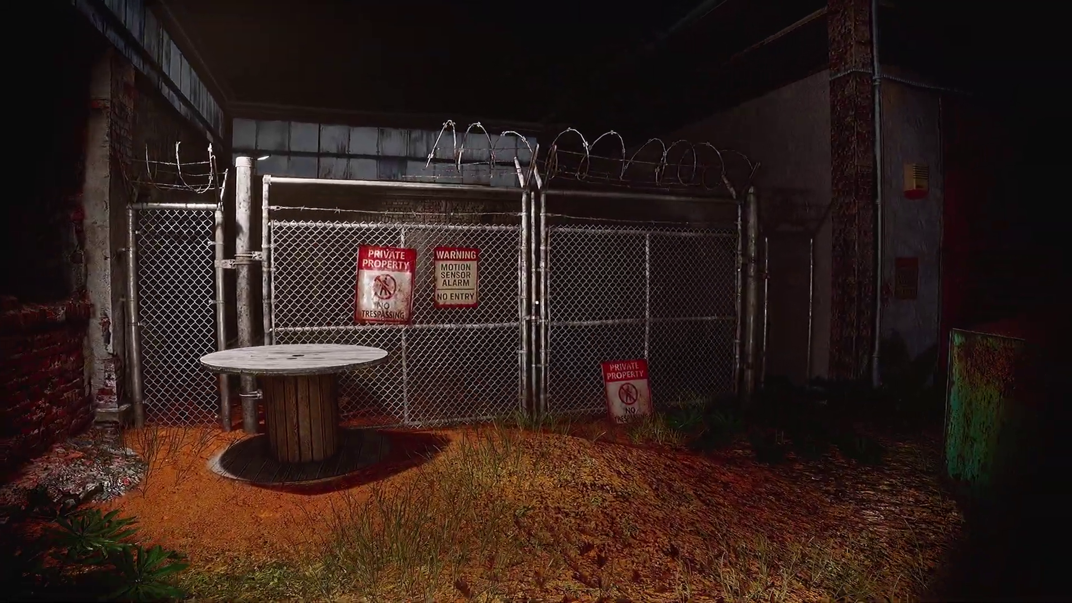
key(a)
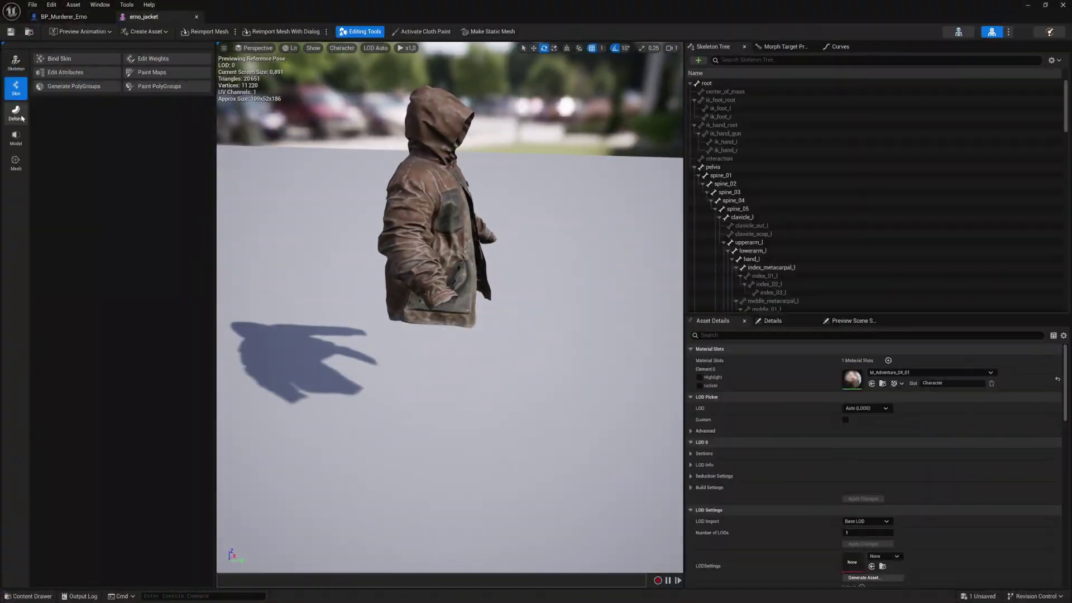
click(16, 112)
click(147, 86)
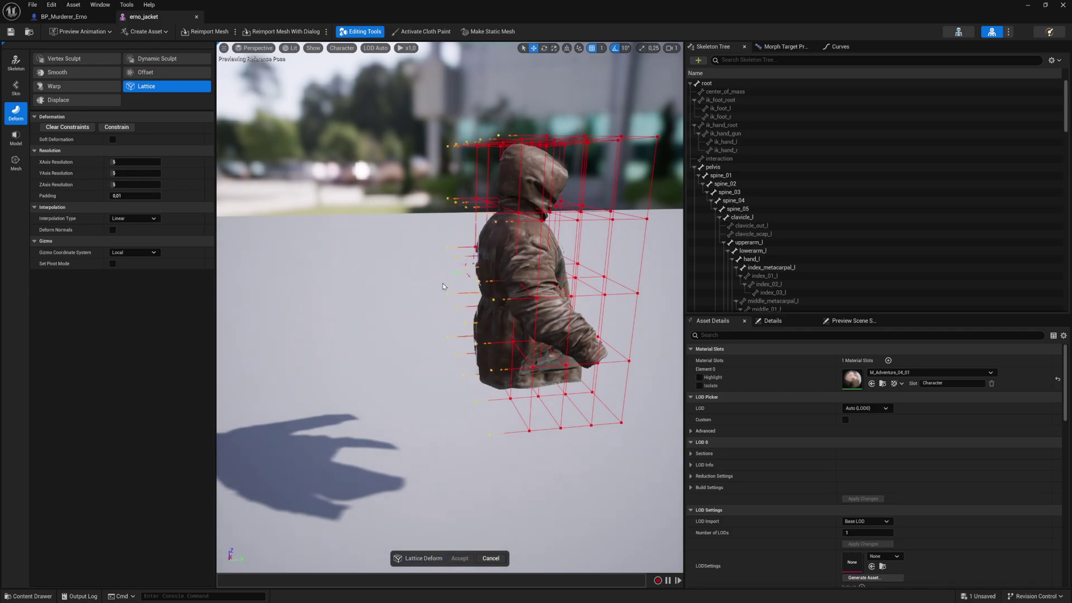
click(157, 58)
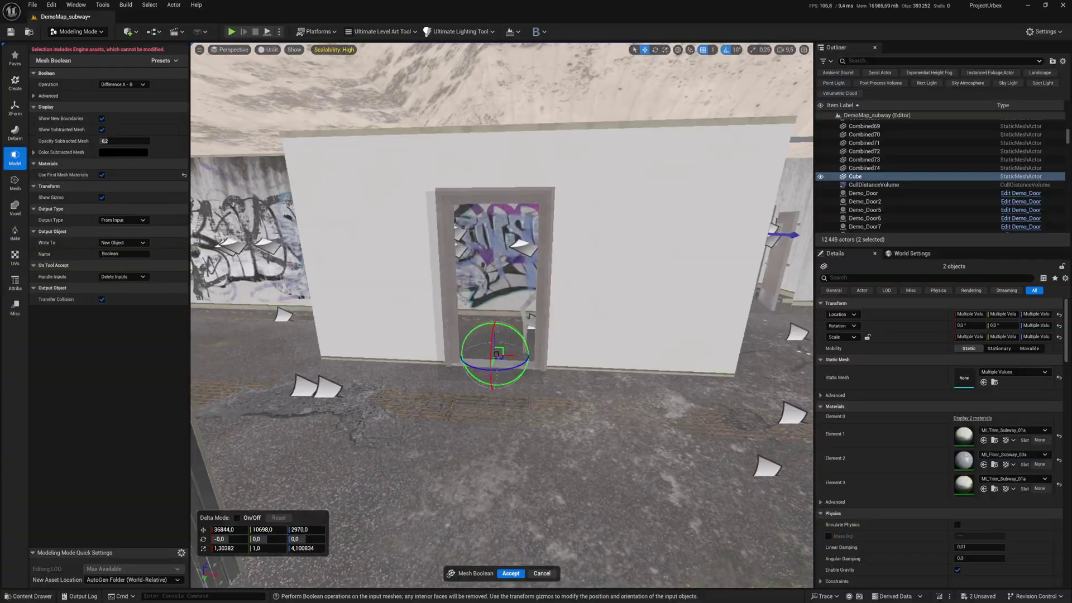
Zoom the maximized viewport in toward the fenced yard beside the red-doored building
scroll(465, 300, up, 3)
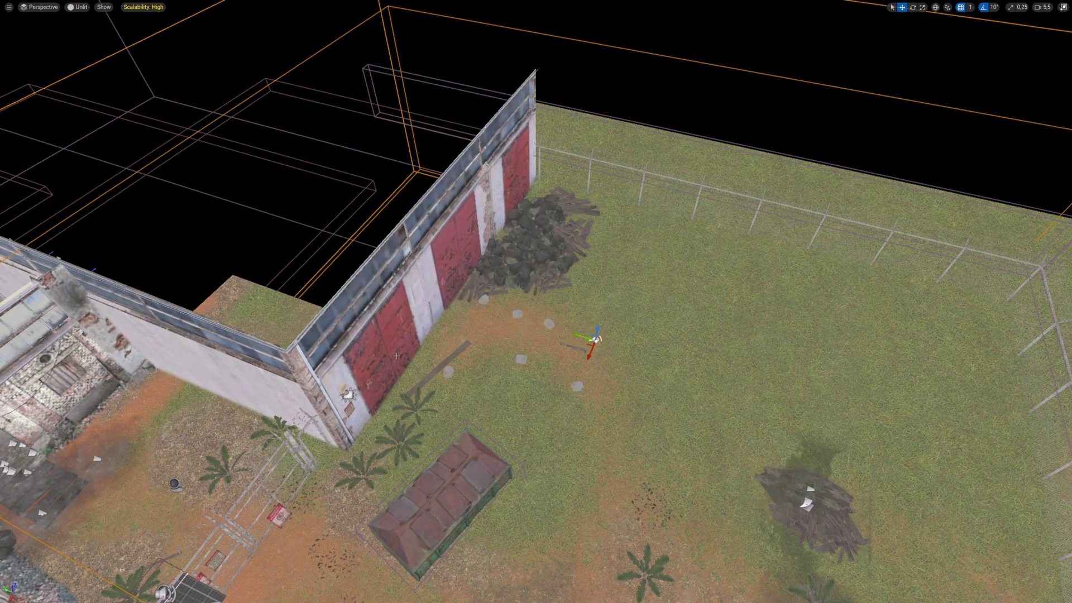
Create a Sound Cue named Test in the ambient_sound folder and open it in its editor
key(F11)
key(ctrl+space)
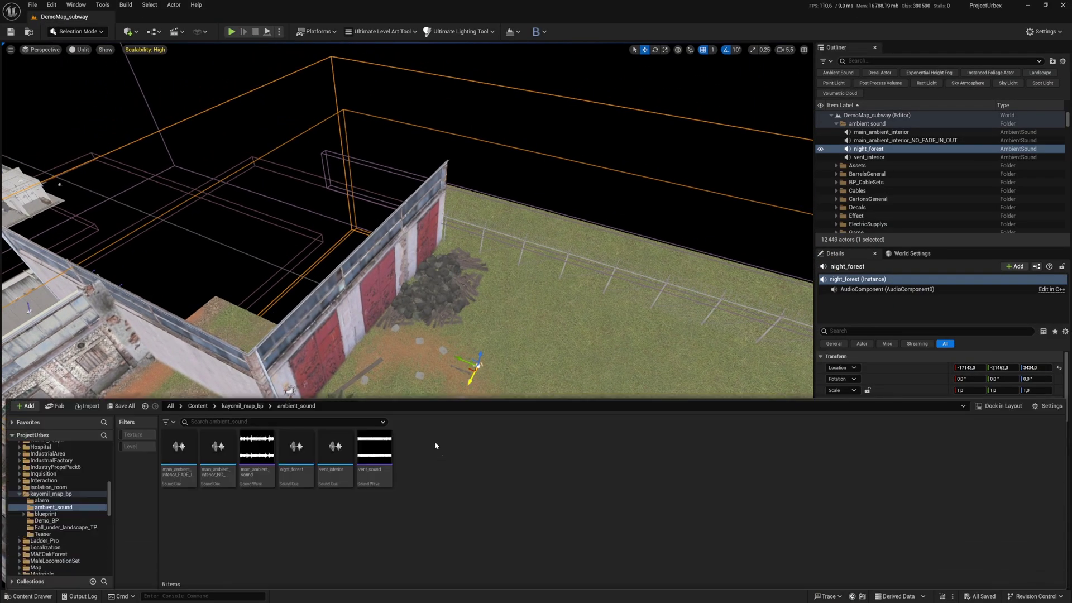
right_click(457, 503)
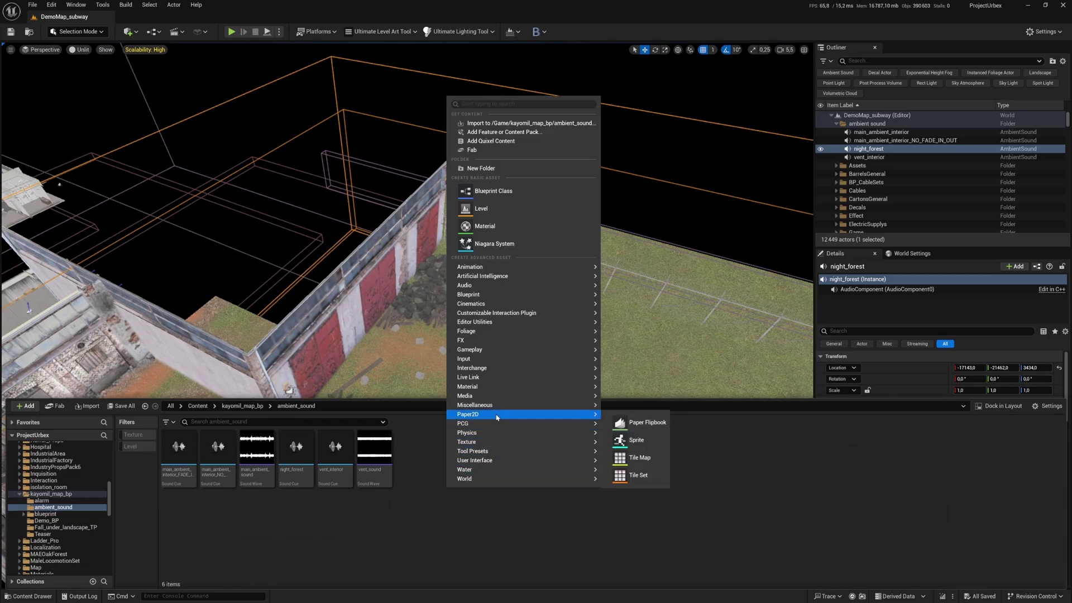
mouse_move(467, 285)
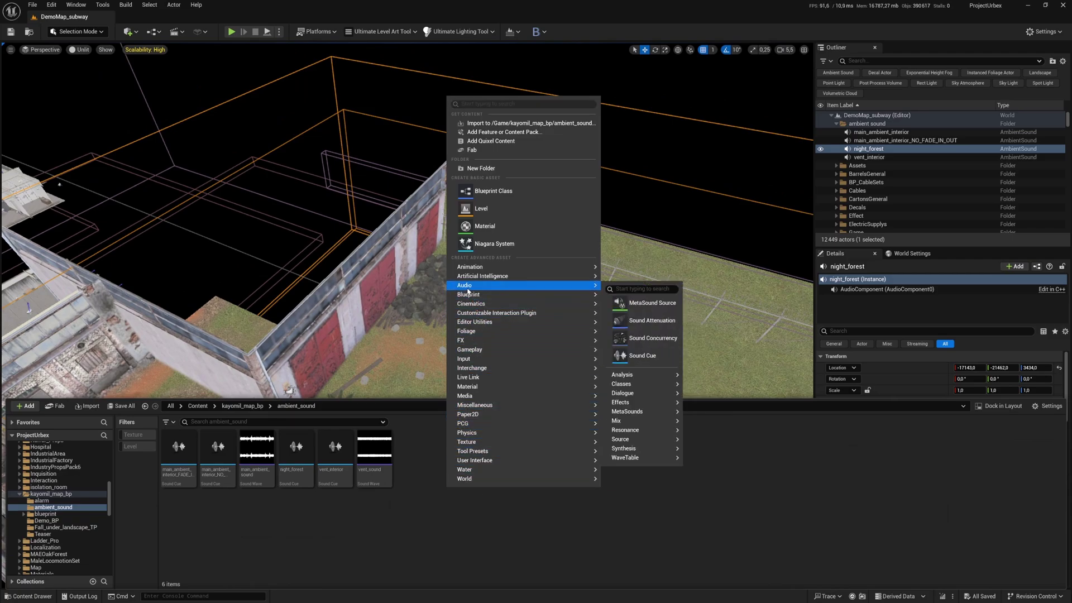
click(622, 362)
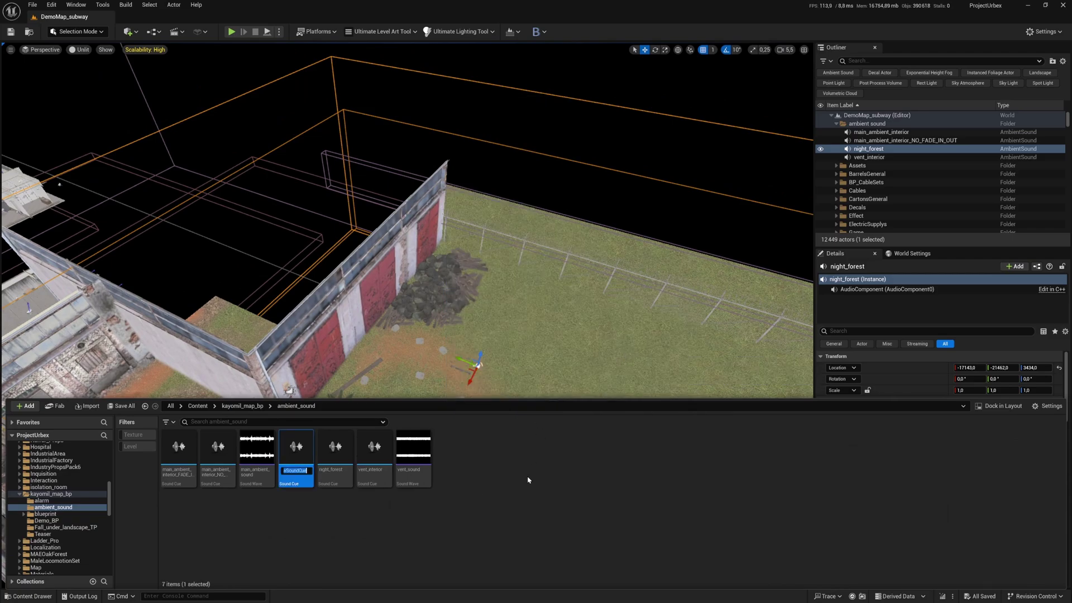
text(Test)
key(Return)
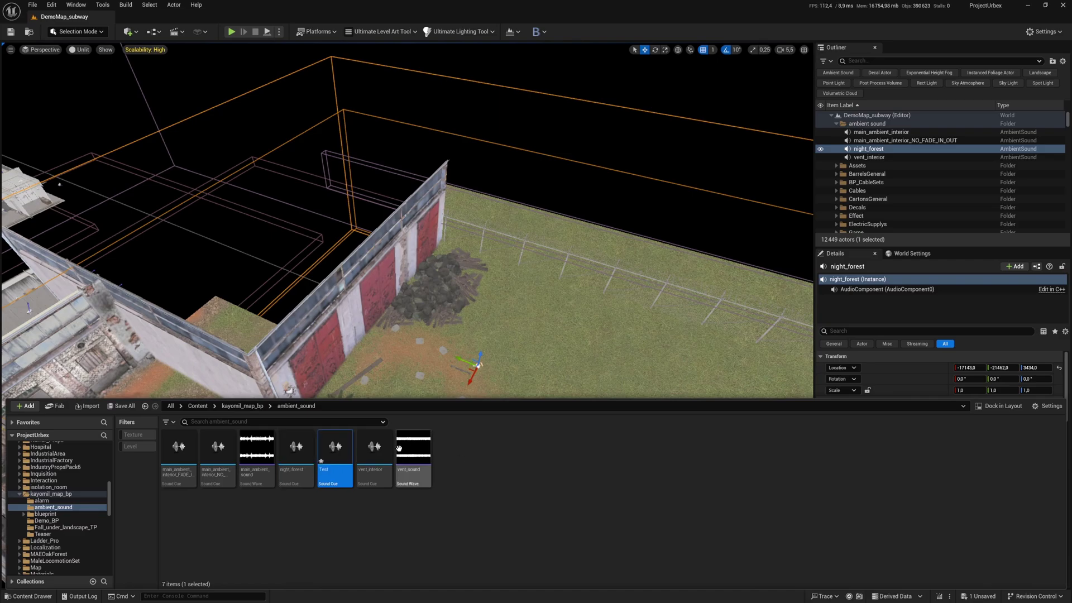
double_click(346, 463)
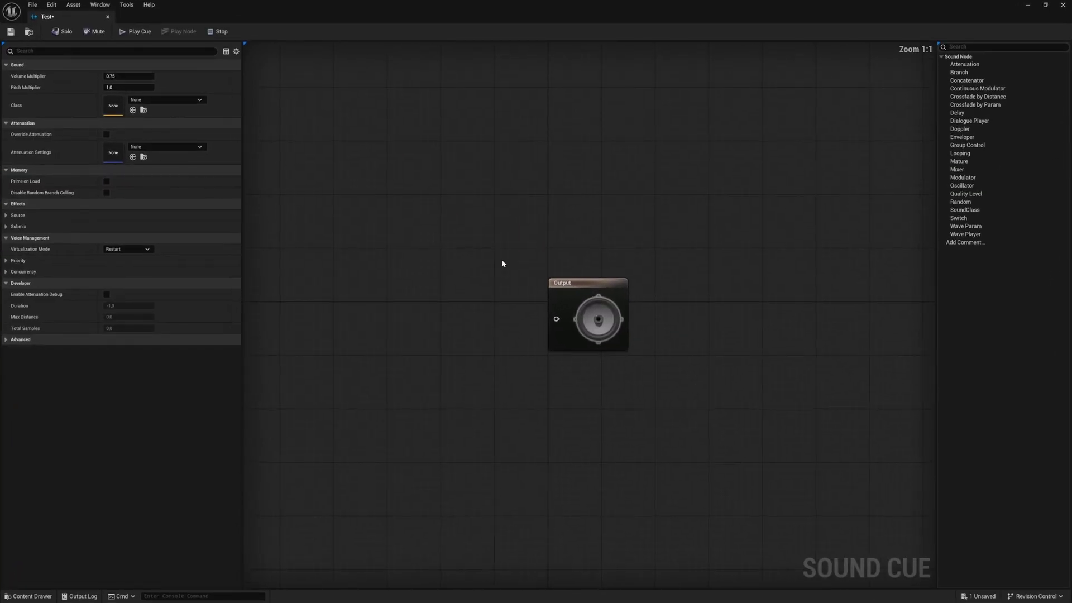
Add main_ambient_sound to the Test cue graph as a Wave Player beside Output
click(458, 467)
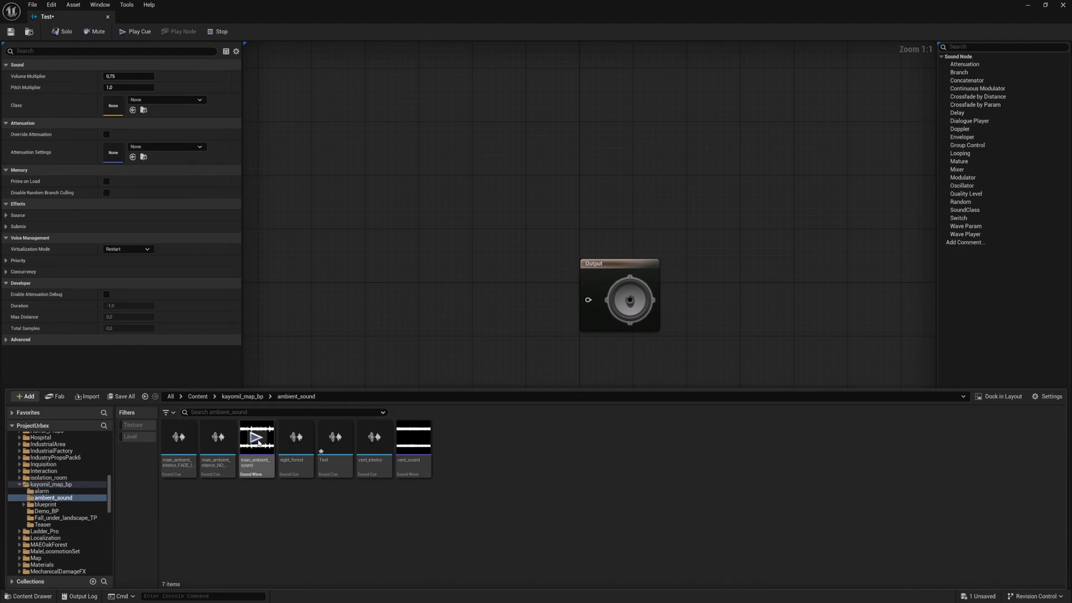
mouse_move(255, 461)
mouse_down()
mouse_move(486, 301)
mouse_move(588, 309)
mouse_up()
drag(473, 304, 498, 296)
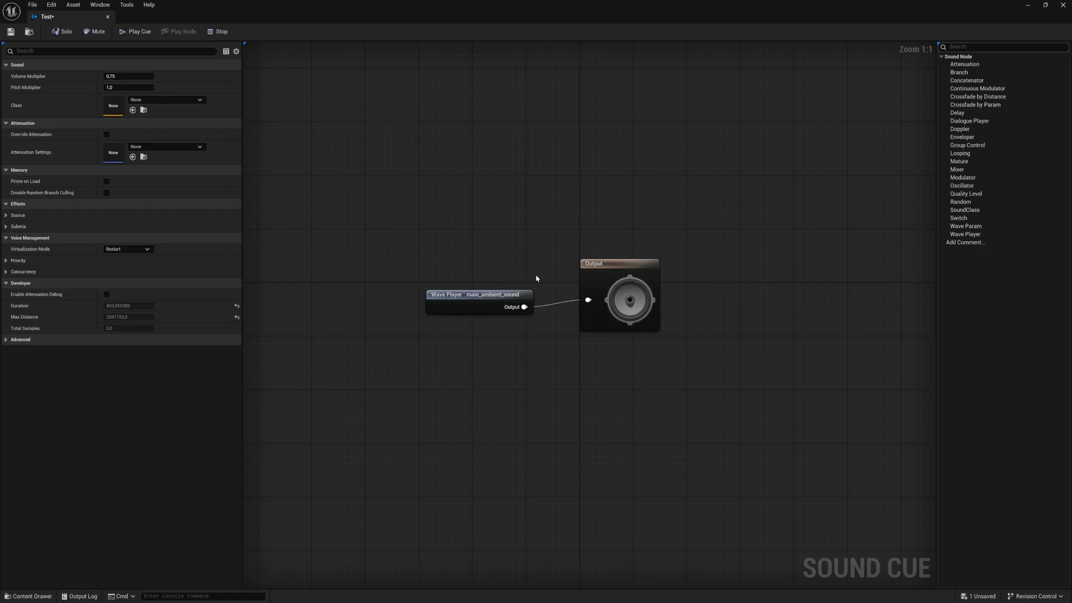
On the Output node, override attenuation with a Box shape, X extent 400, and spatialization disabled
click(600, 273)
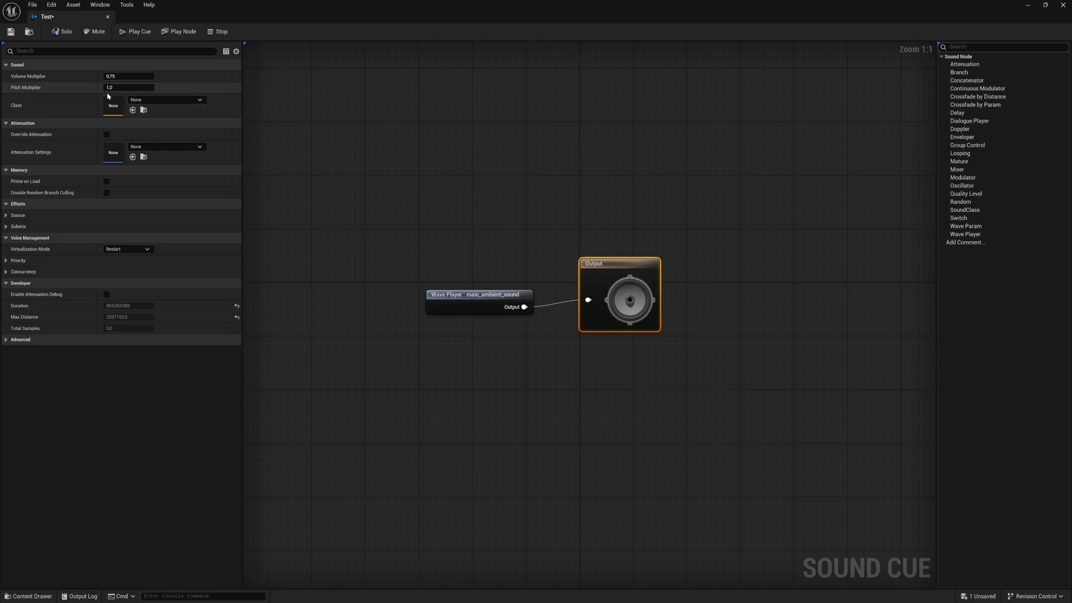
click(107, 135)
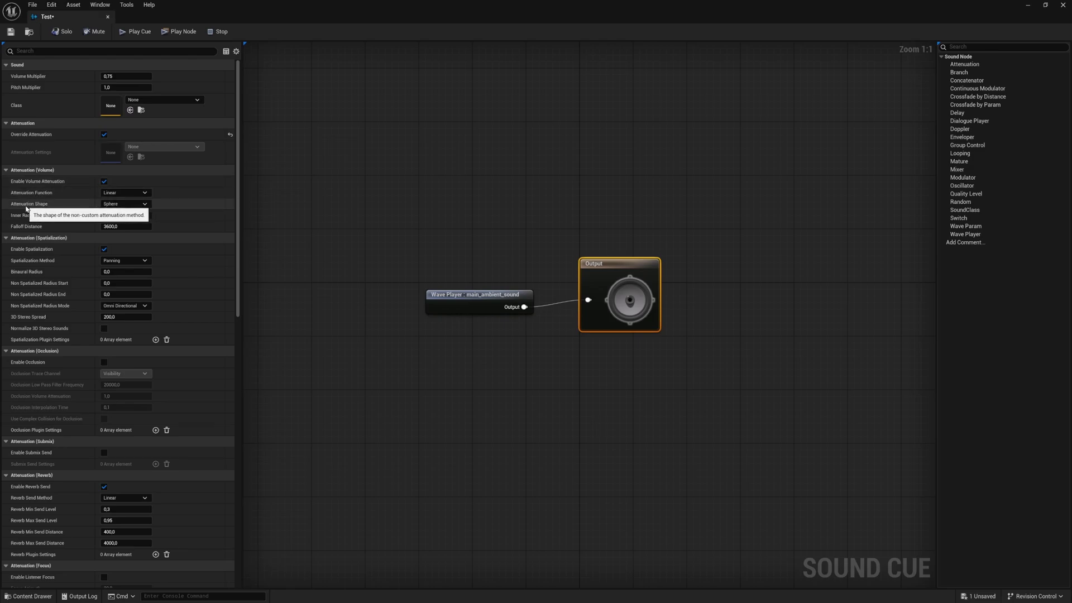
click(112, 204)
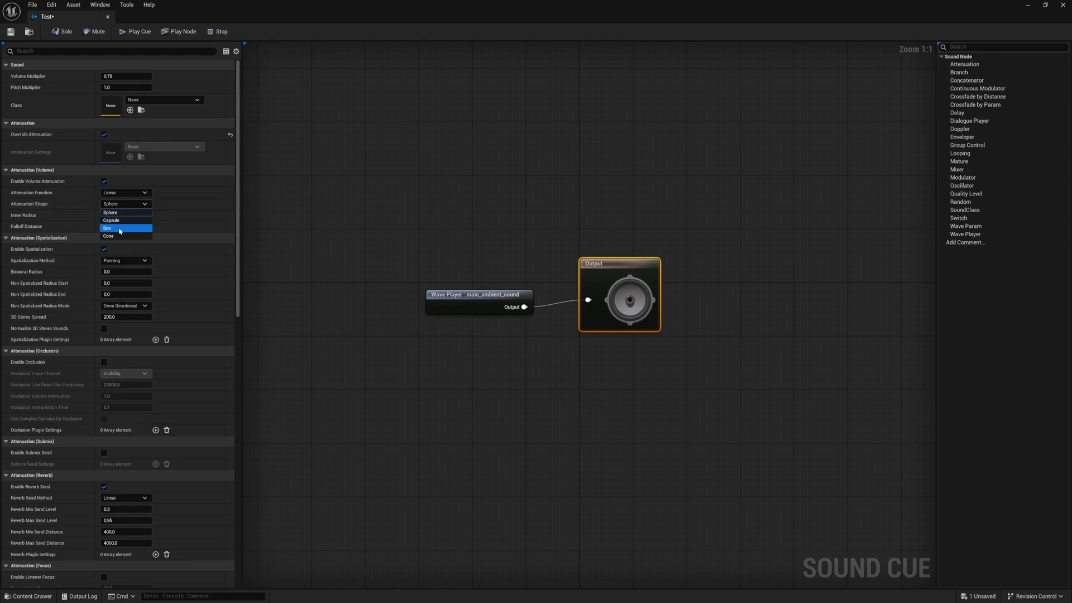
click(119, 229)
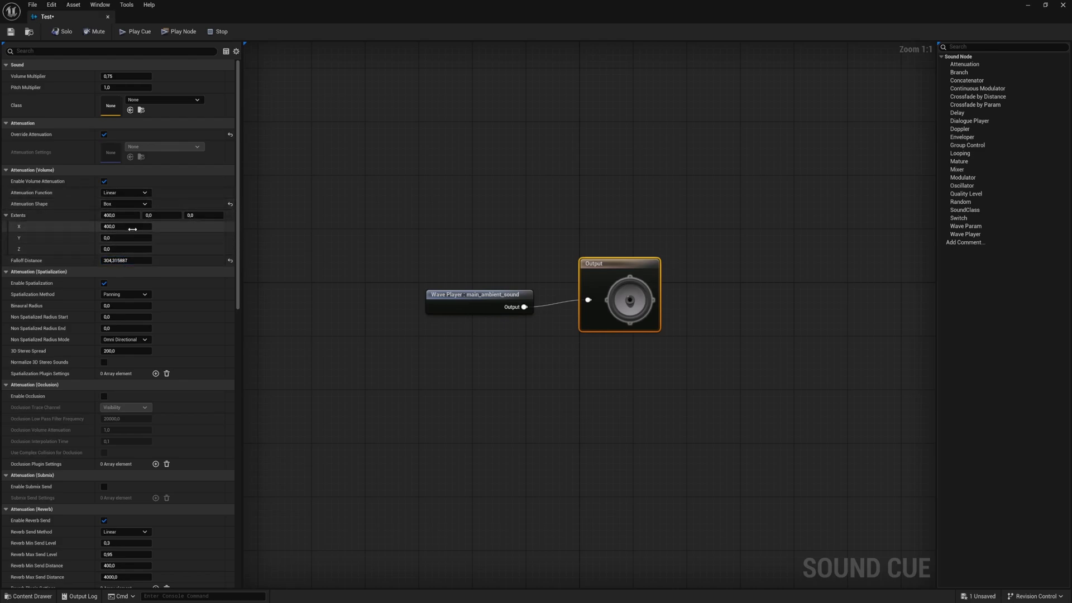
scroll(33, 268, down, 2)
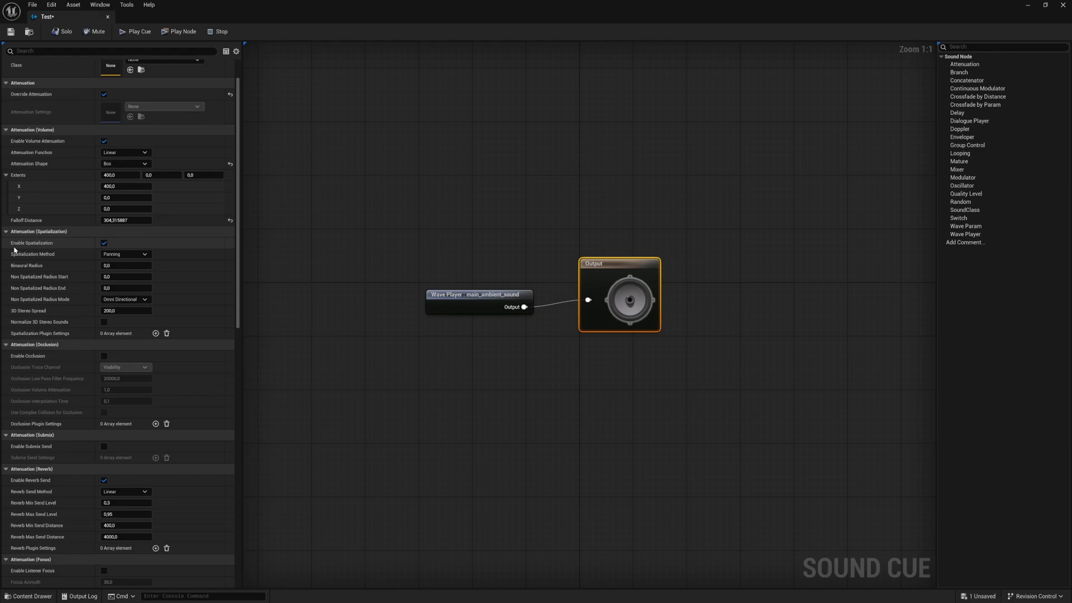
click(104, 244)
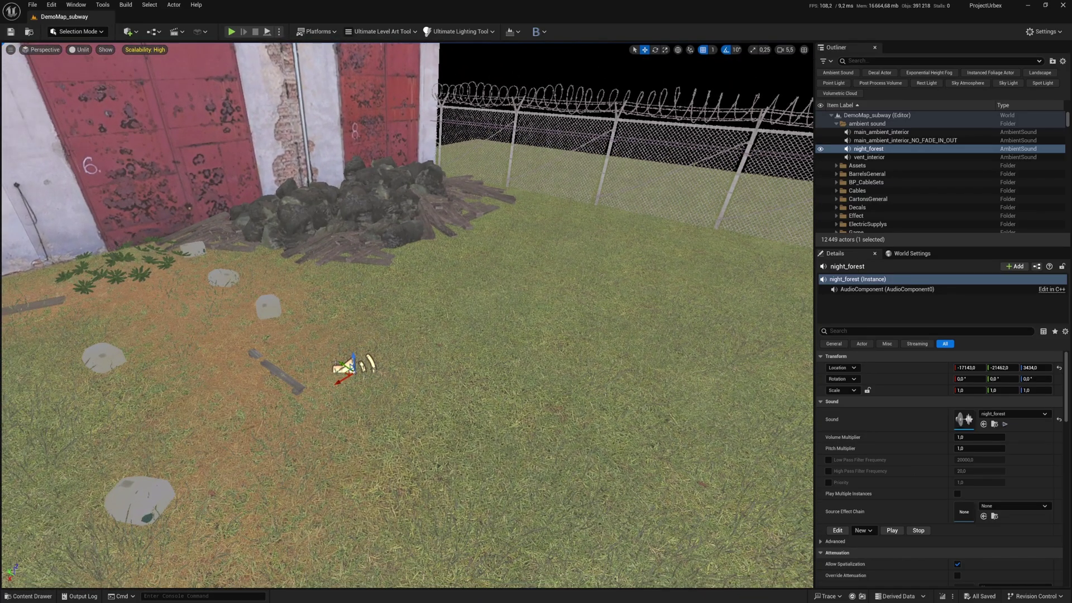
Orbit the level viewport toward the fence and back toward the building
mouse_move(354, 353)
right_down()
mouse_move(425, 357)
mouse_move(503, 335)
right_up()
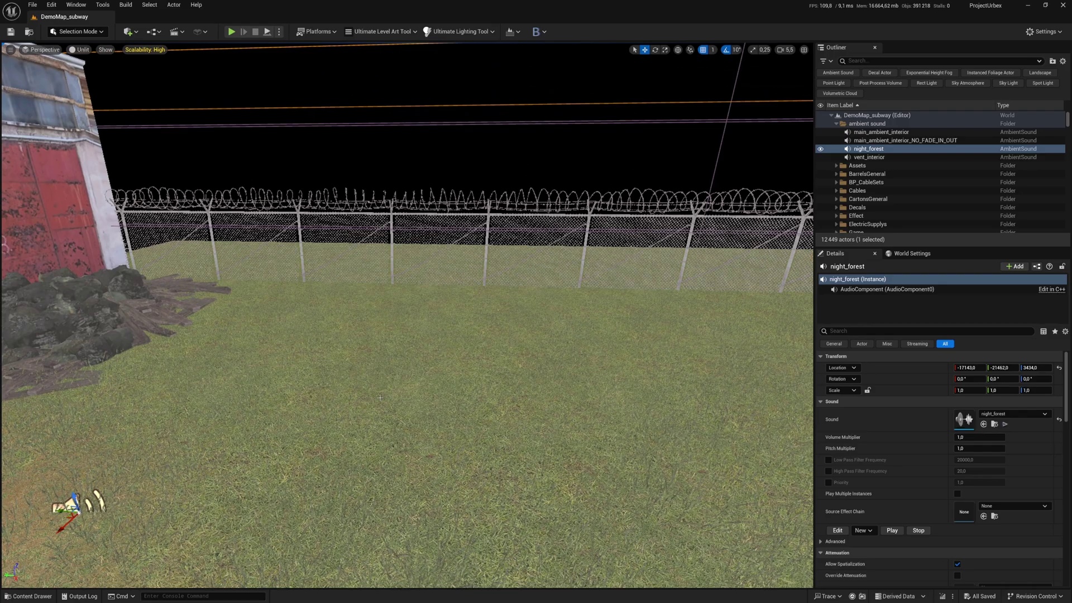
right_drag(382, 398, 383, 397)
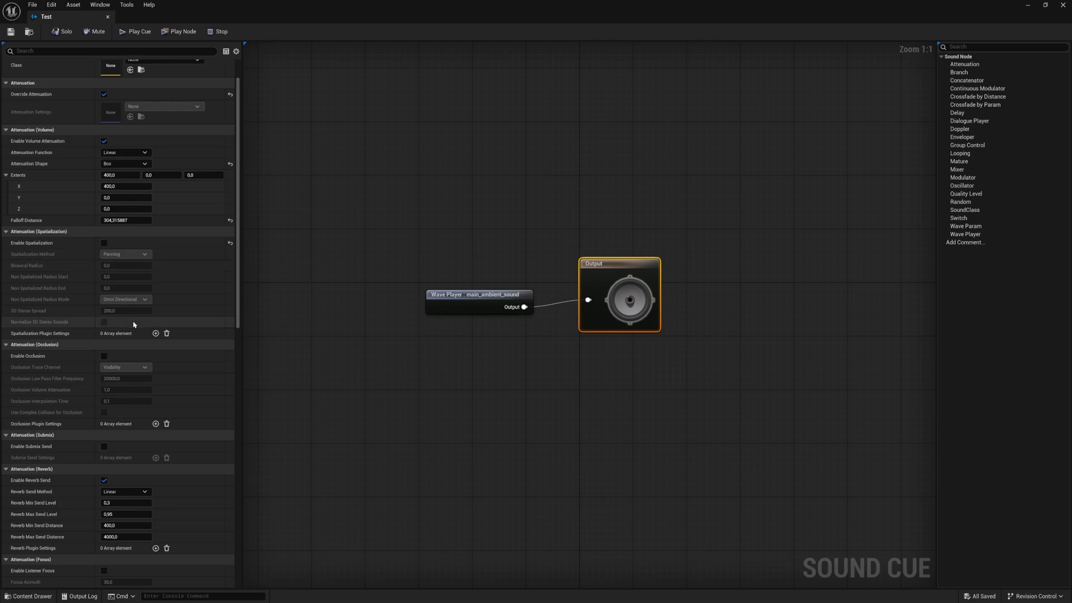
Scroll the cue's Details to Voice Management and open the Virtualization Mode dropdown
scroll(136, 290, down, 3)
scroll(134, 307, down, 3)
scroll(133, 323, down, 3)
scroll(139, 363, down, 3)
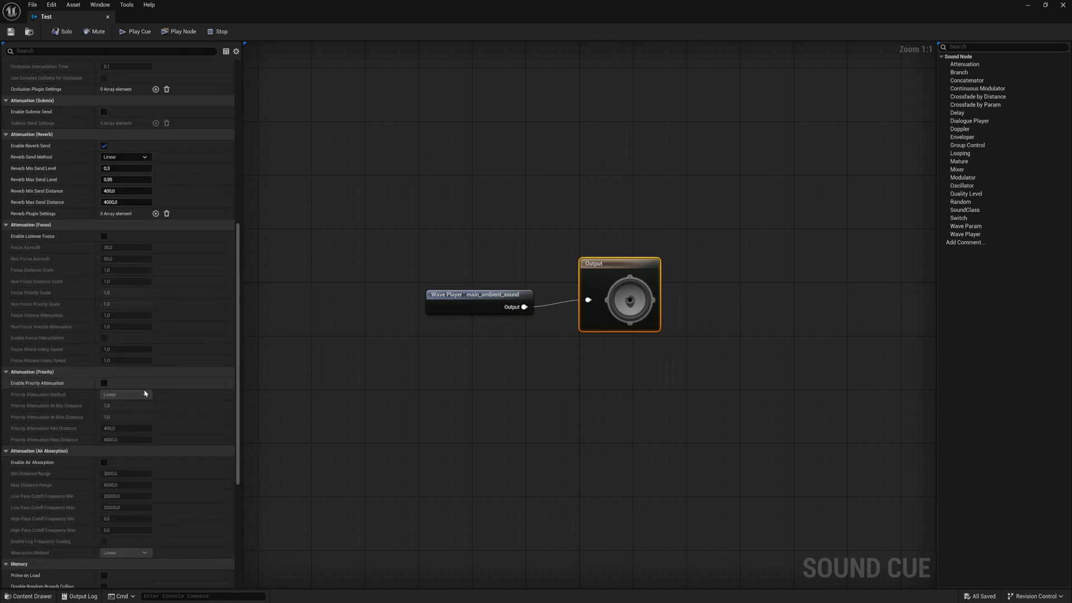
scroll(151, 447, down, 3)
scroll(159, 491, down, 3)
scroll(156, 521, down, 3)
scroll(156, 521, down, 1)
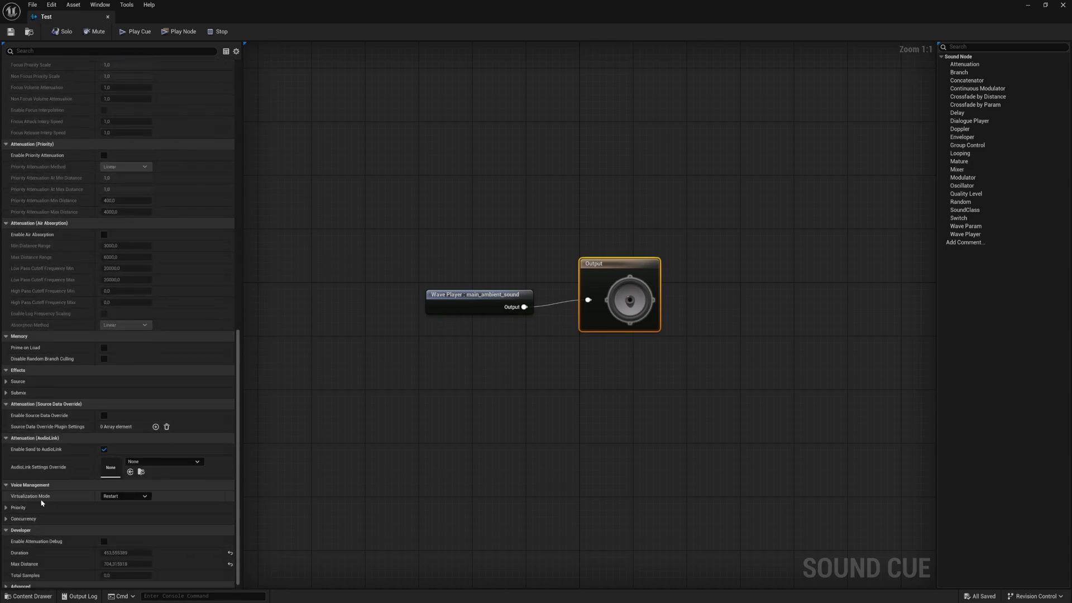
click(124, 496)
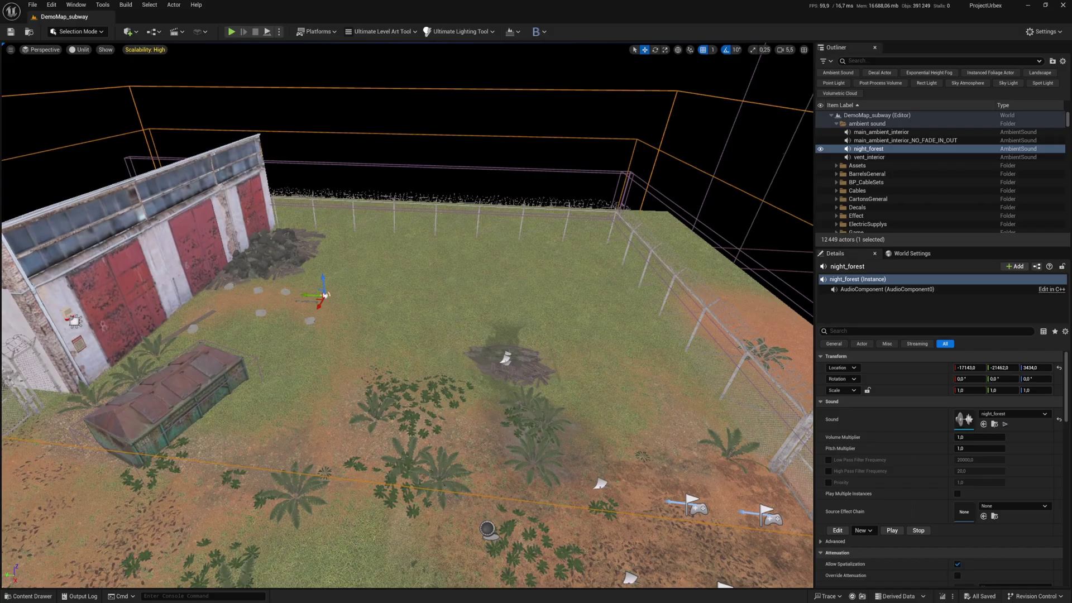
right_drag(406, 321, 380, 290)
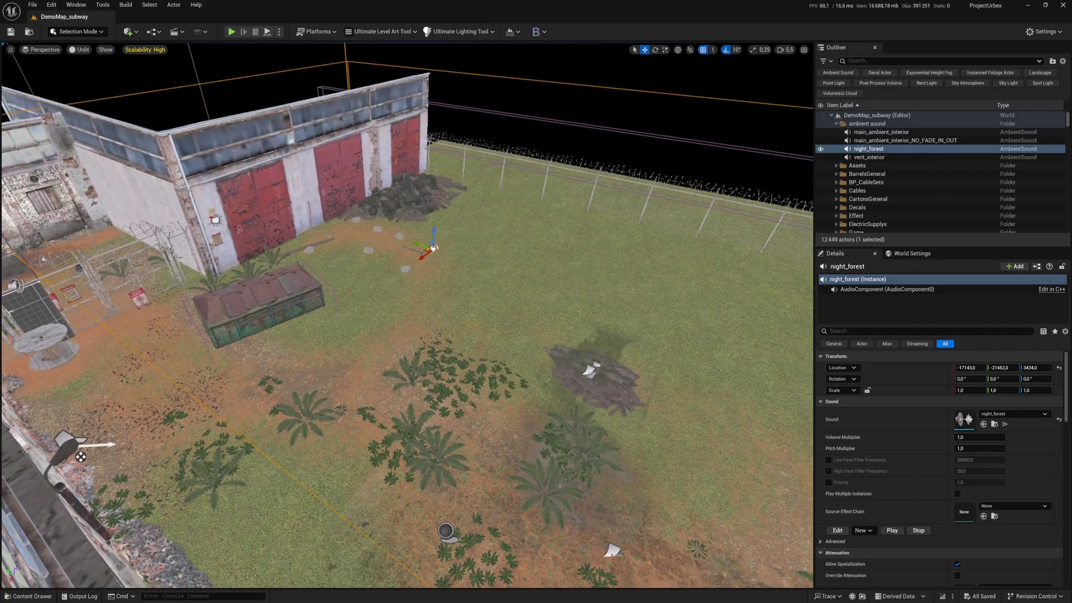
Fly the level viewport across the yard over to the grey station
right_drag(469, 360, 604, 352)
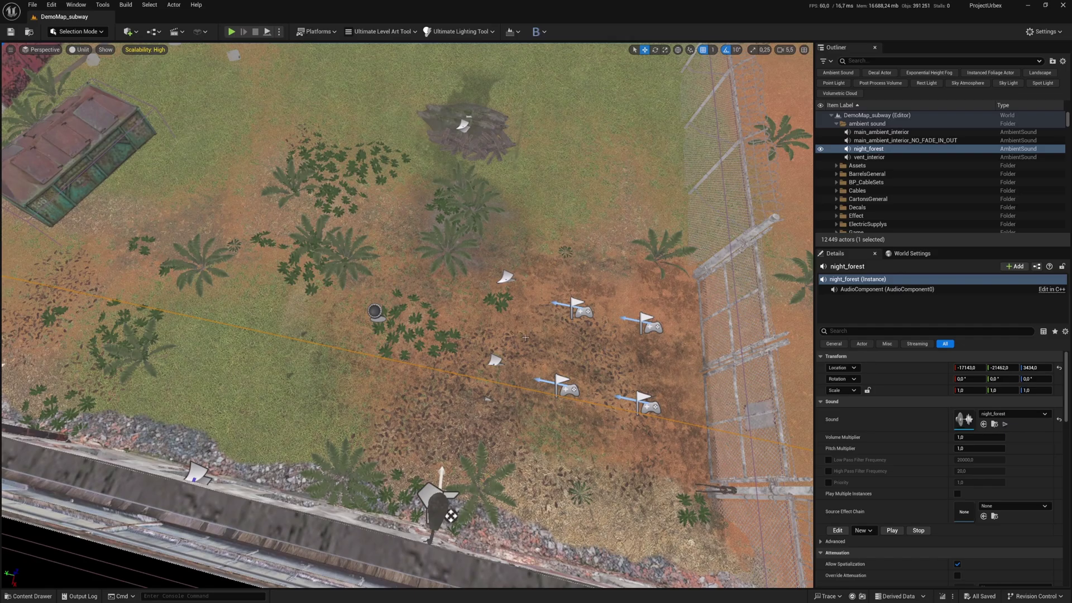
click(584, 311)
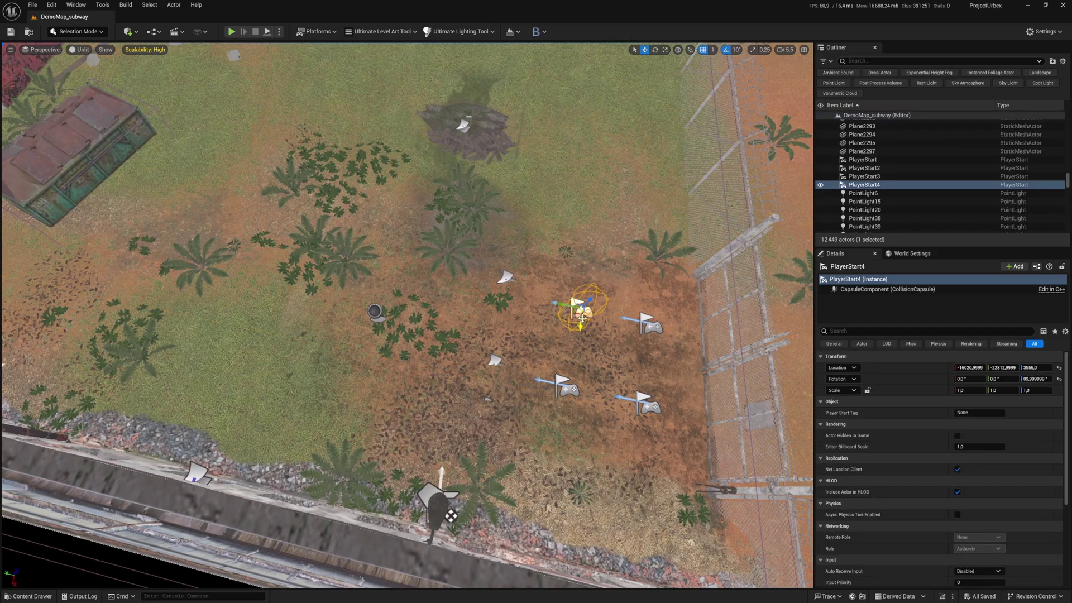
mouse_move(583, 311)
right_down()
mouse_move(516, 310)
mouse_move(476, 294)
right_up()
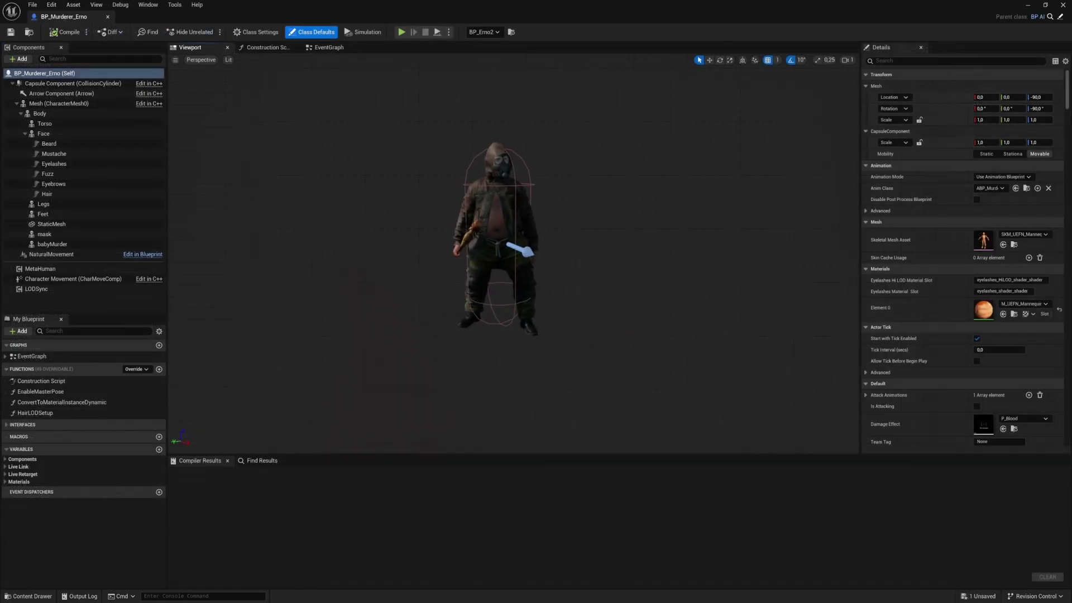
Select the character's Torso component and open its erno_jacket skeletal mesh
scroll(514, 251, up, 2)
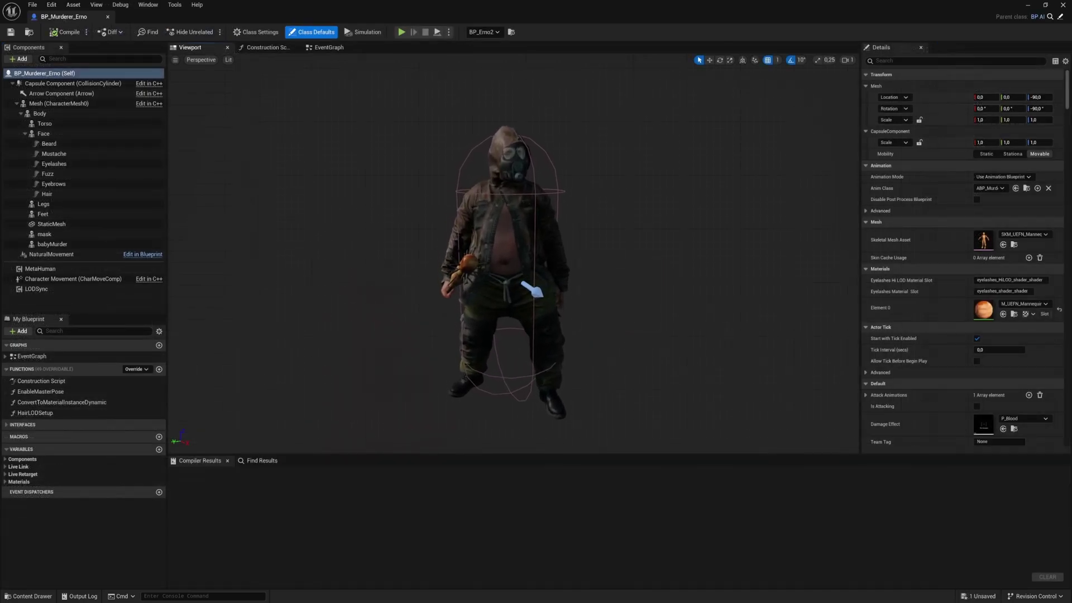
scroll(357, 223, up, 1)
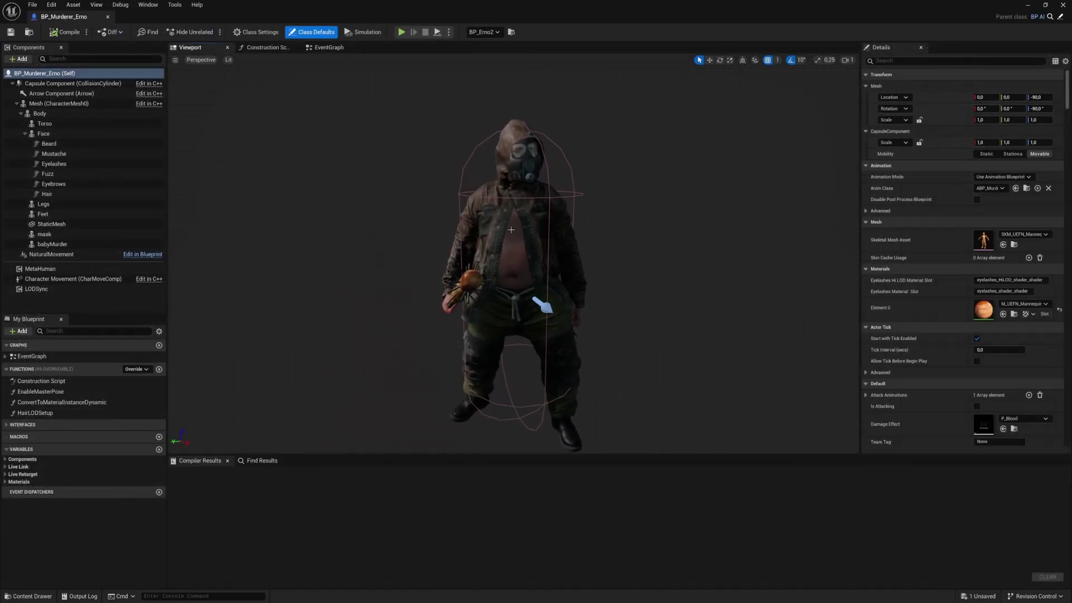
click(477, 198)
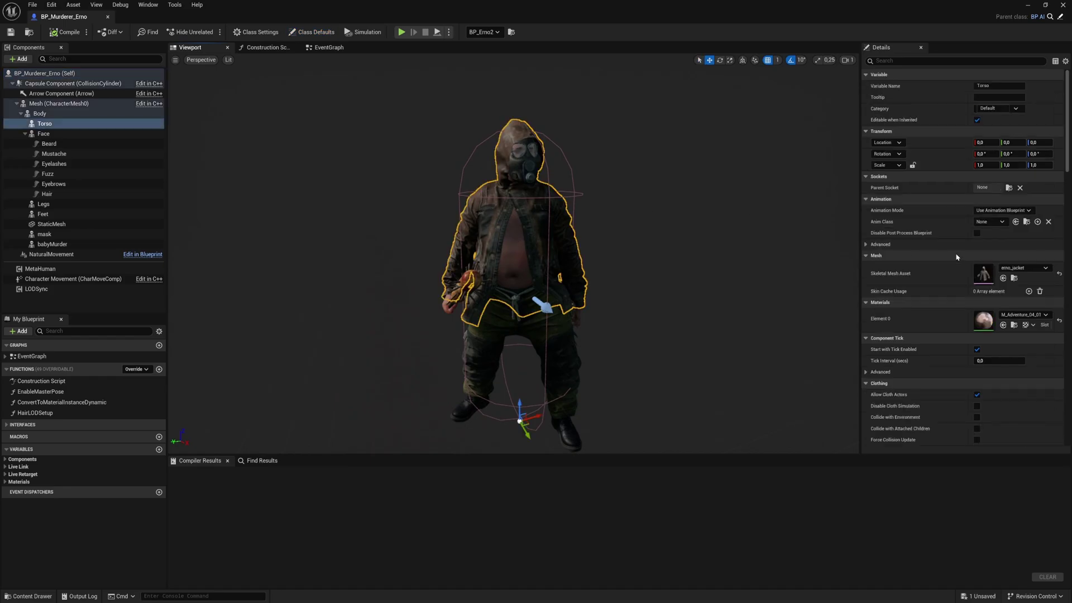
double_click(982, 273)
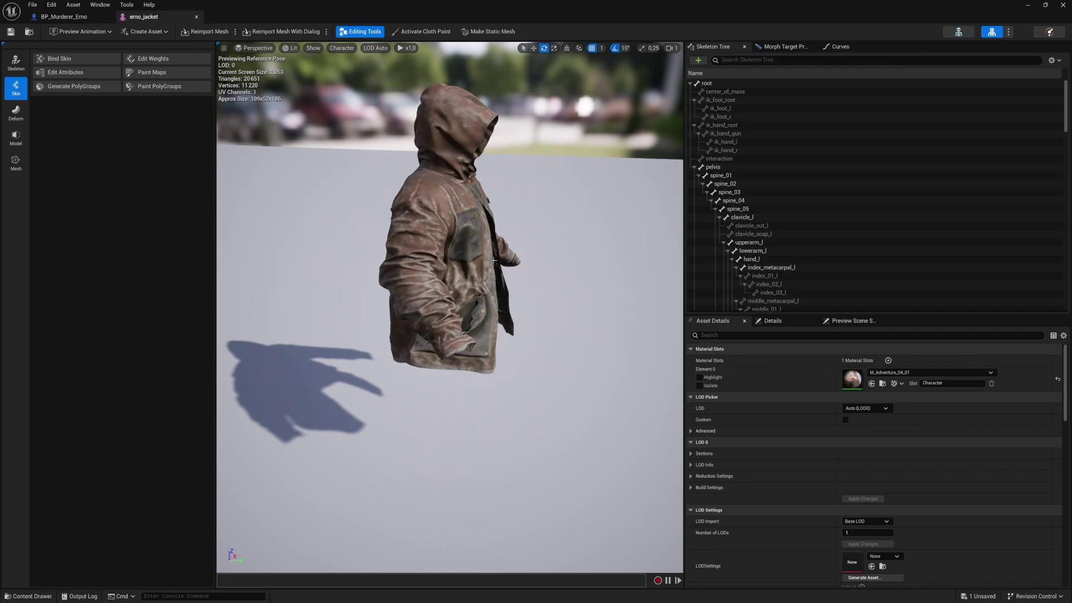
Push one side of the jacket outward by translating the lattice's left column of points
drag(491, 253, 490, 252)
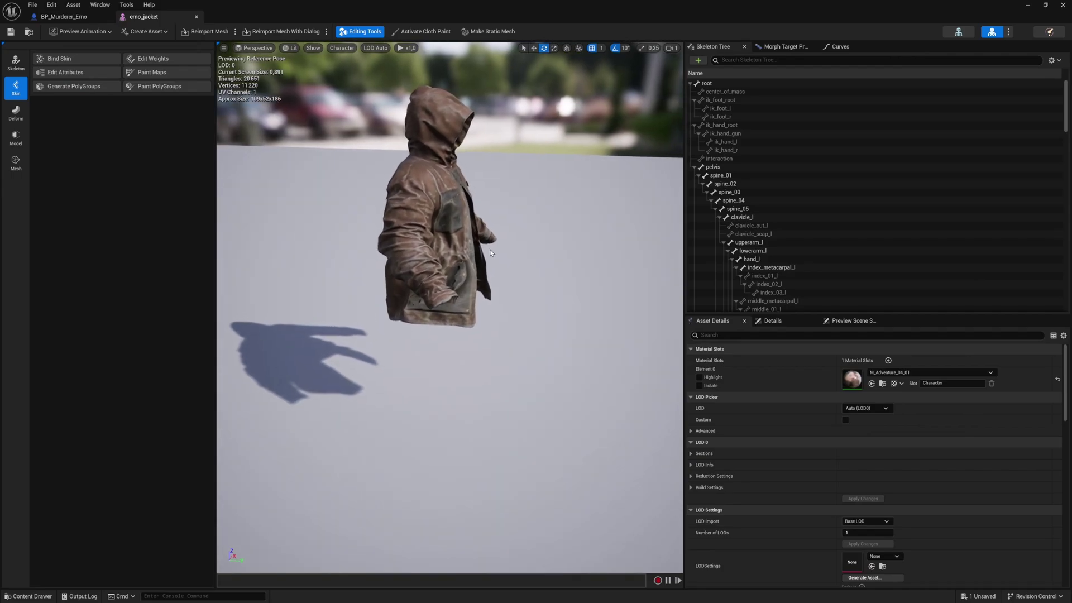
click(16, 113)
click(147, 62)
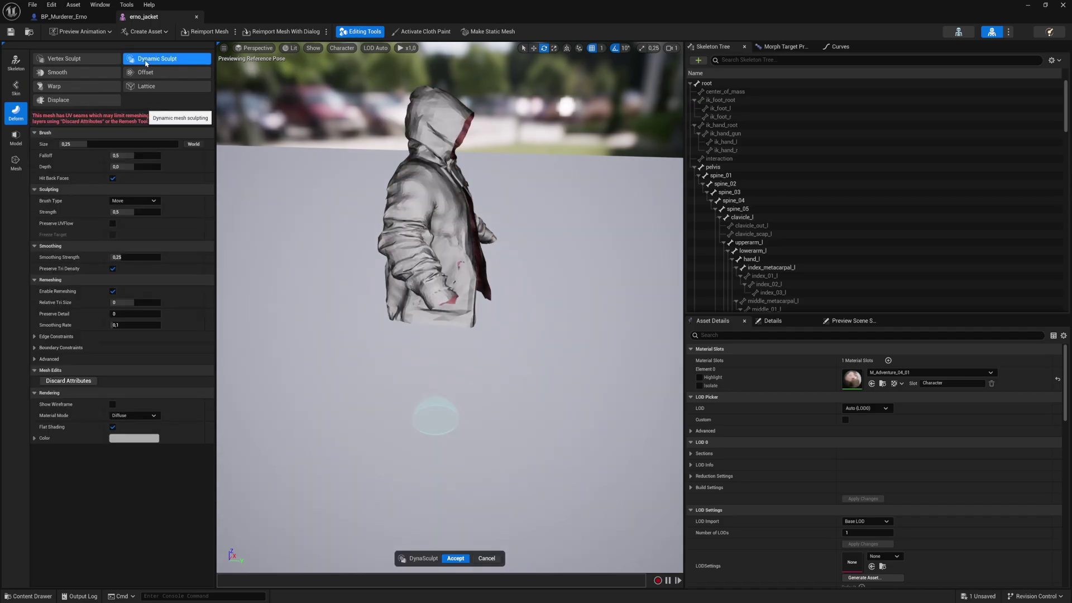
click(143, 87)
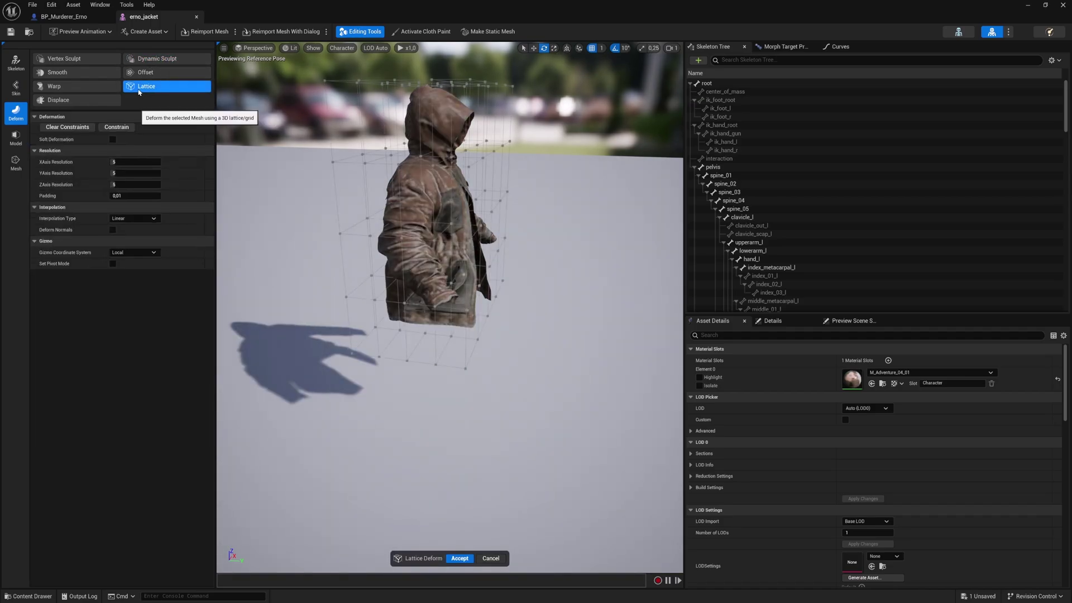
alt+drag(447, 279, 558, 267)
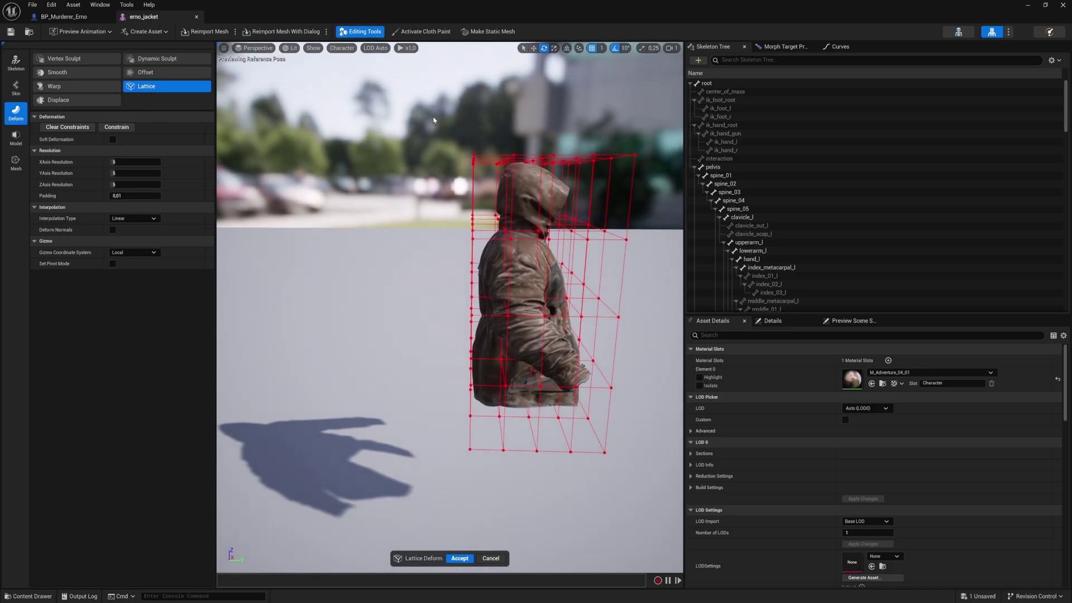
drag(434, 120, 498, 455)
alt+drag(485, 275, 524, 197)
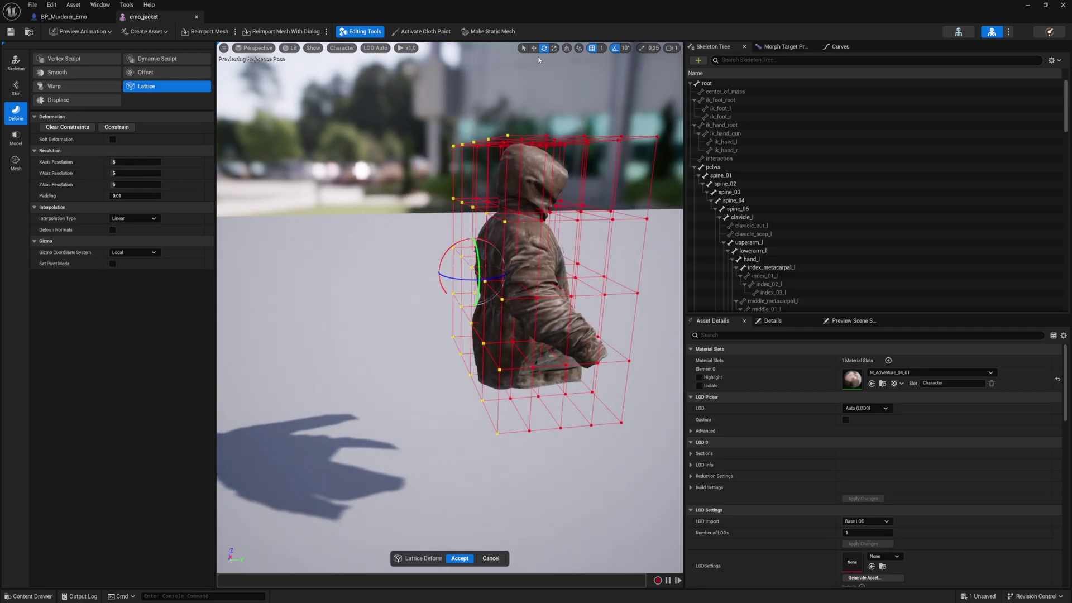
click(534, 48)
mouse_move(459, 282)
mouse_down()
mouse_move(425, 283)
mouse_move(454, 287)
mouse_up()
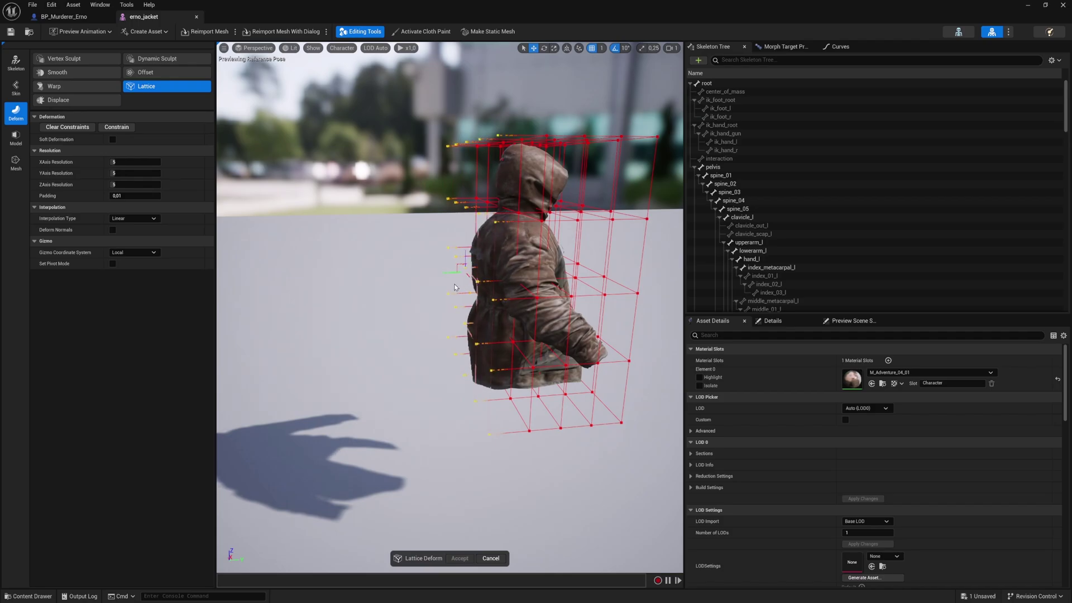
Sculpt a side crease and a belly bulge into the jacket with the Dynamic Sculpt Move brush
click(161, 61)
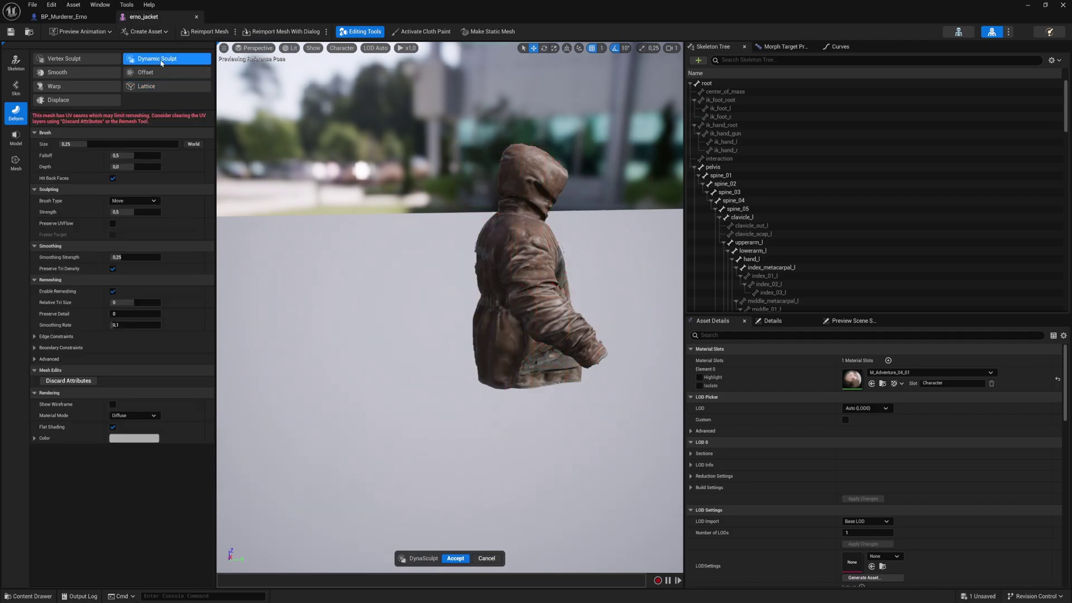
alt+drag(522, 484, 678, 140)
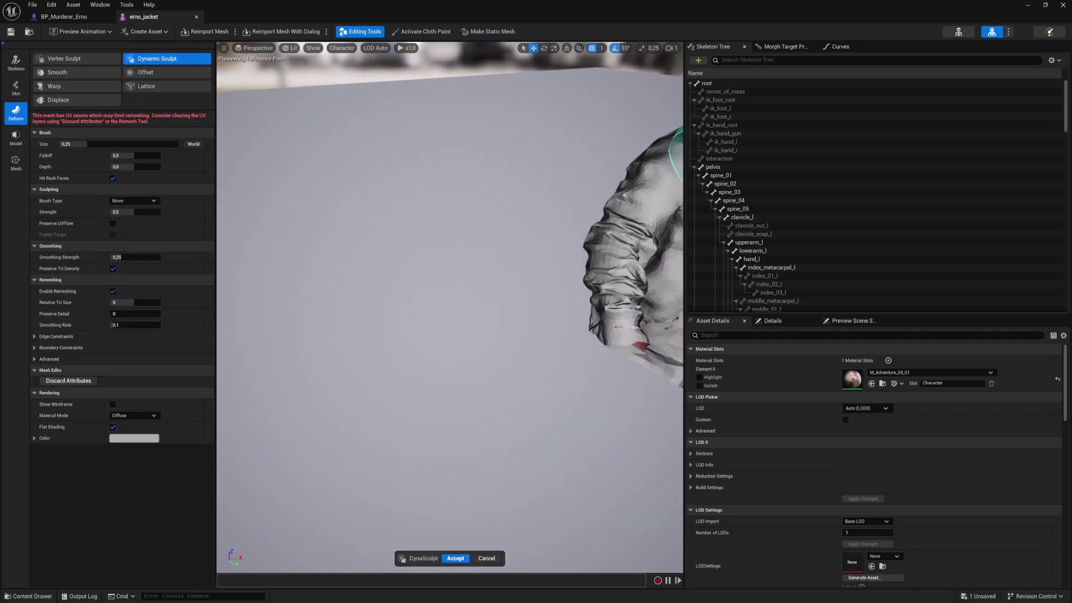
key(f)
scroll(420, 199, up, 5)
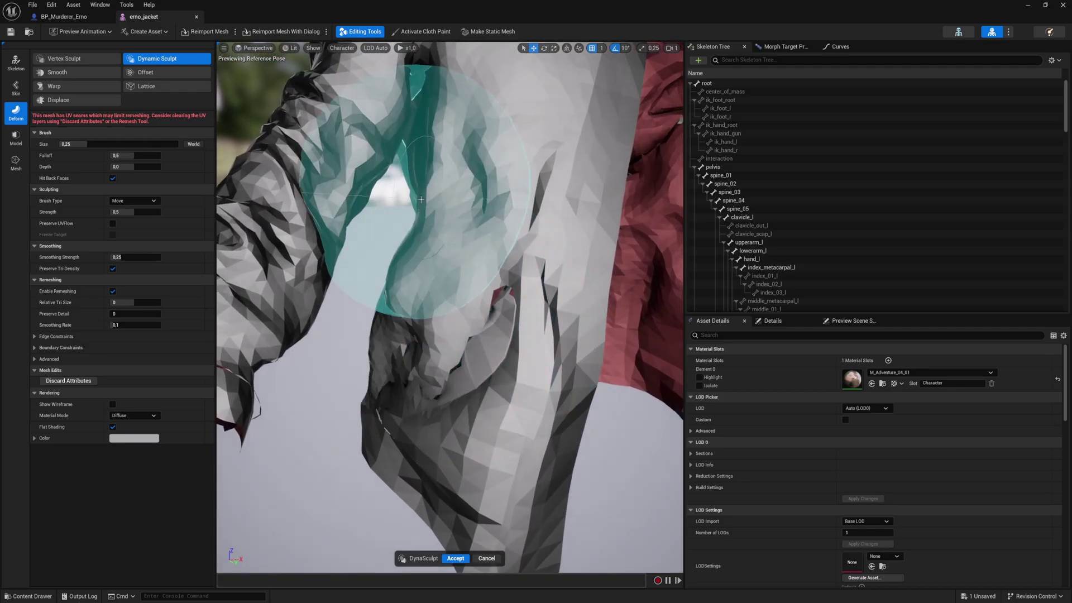
scroll(421, 199, down, 5)
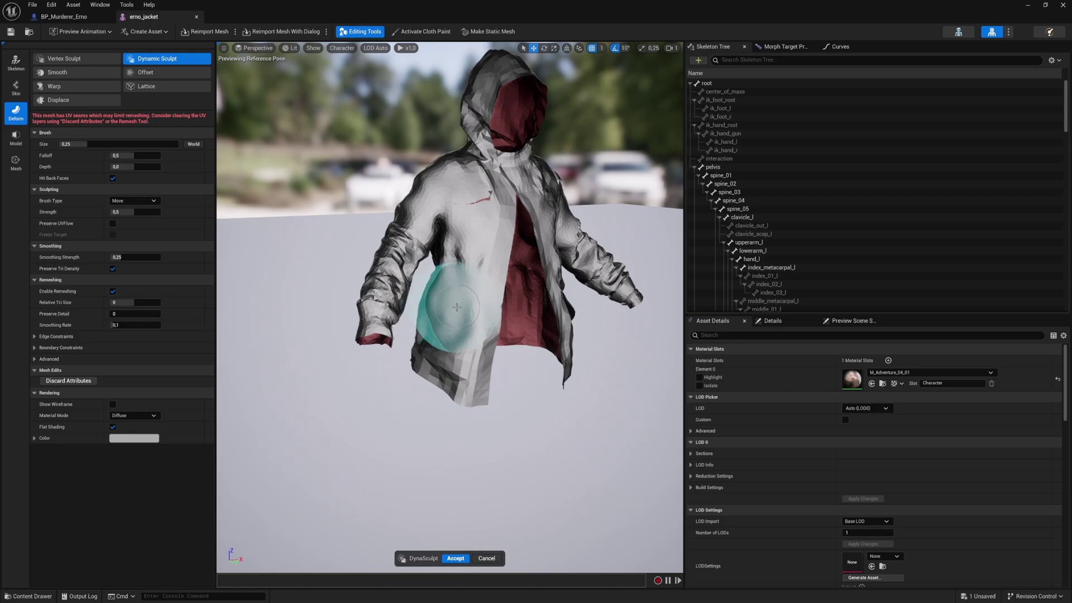
drag(444, 309, 441, 313)
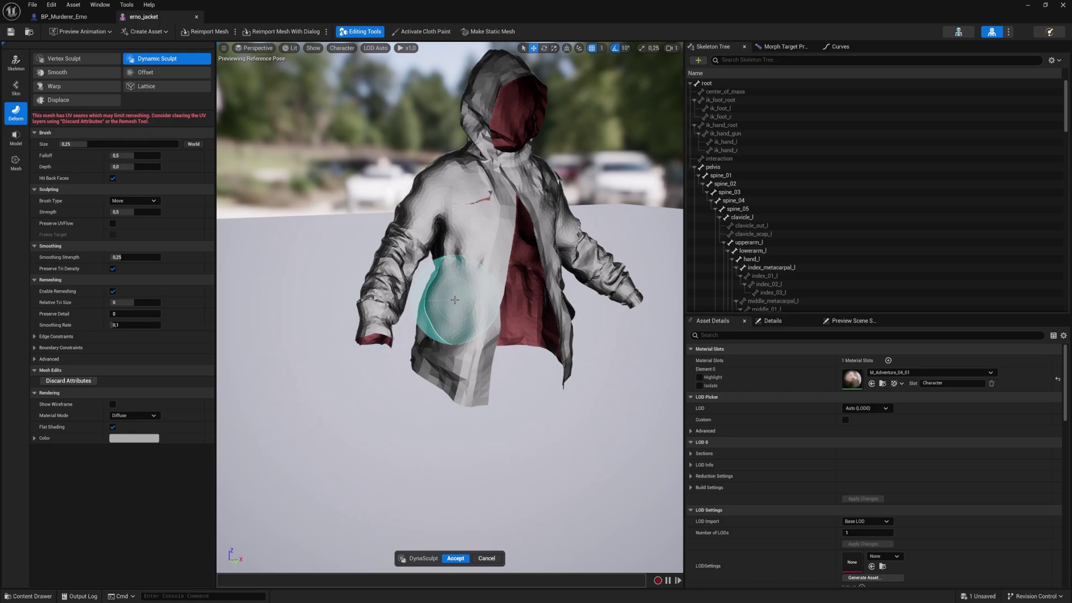
drag(454, 300, 515, 331)
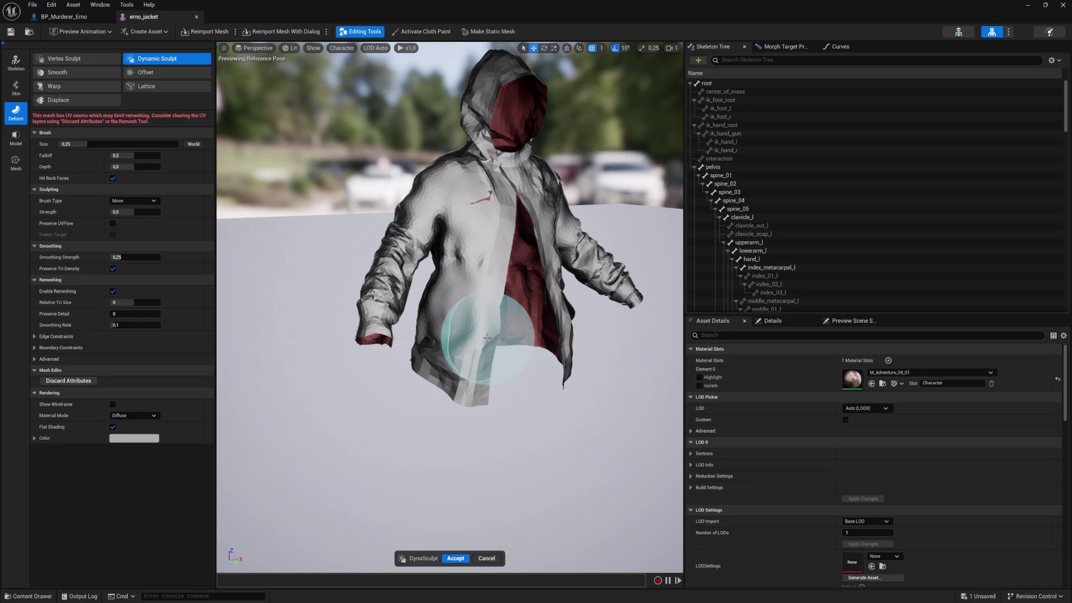
alt+drag(487, 337, 391, 380)
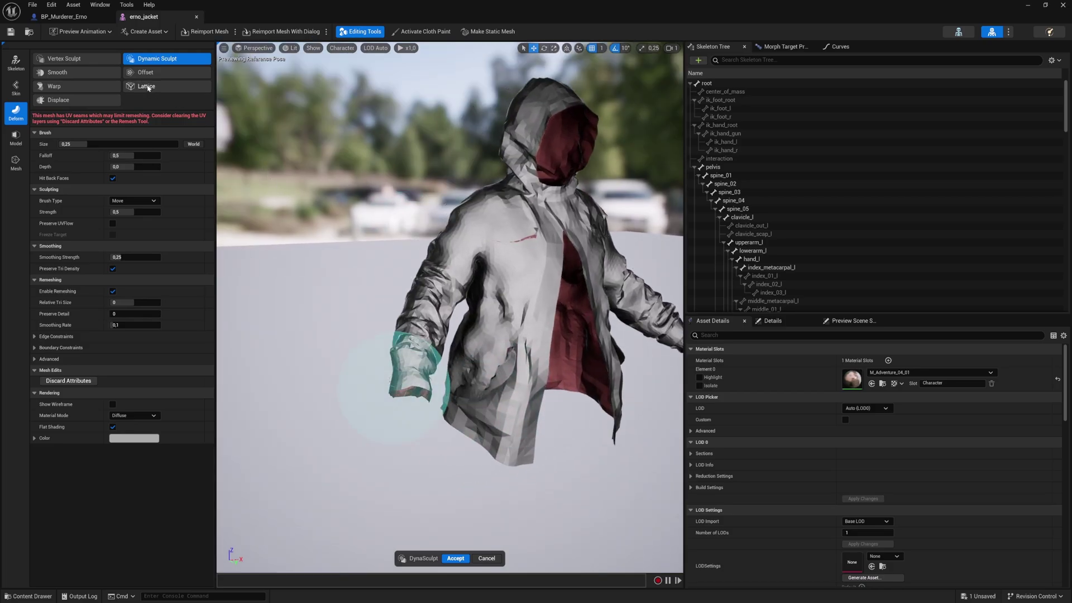
Wrap the jacket in a 5×5×5 lattice and marquee-select the top points above the hood
click(147, 86)
alt+drag(528, 333, 532, 344)
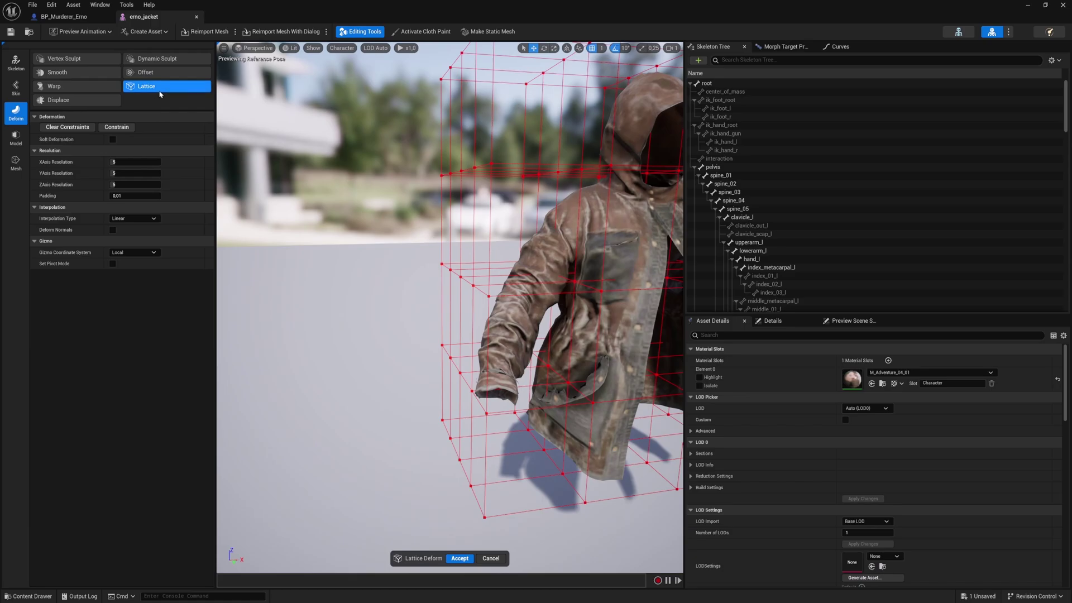
alt+drag(427, 226, 290, 233)
mouse_move(439, 110)
mouse_down()
mouse_move(505, 153)
mouse_move(483, 167)
mouse_up()
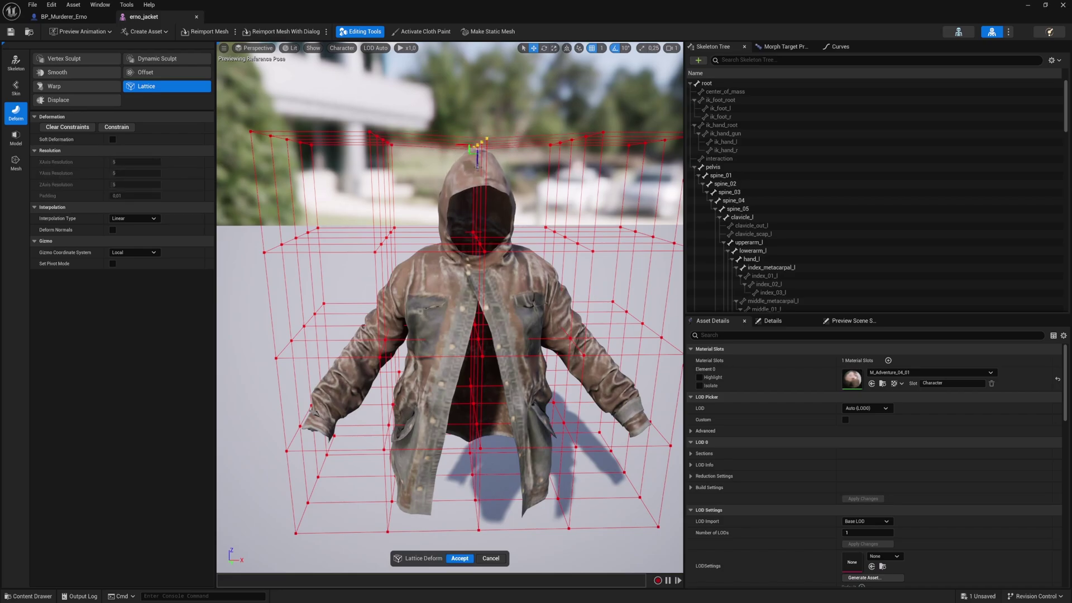
Commit the lattice deformation and return to normal selection mode near the elevator door
click(466, 559)
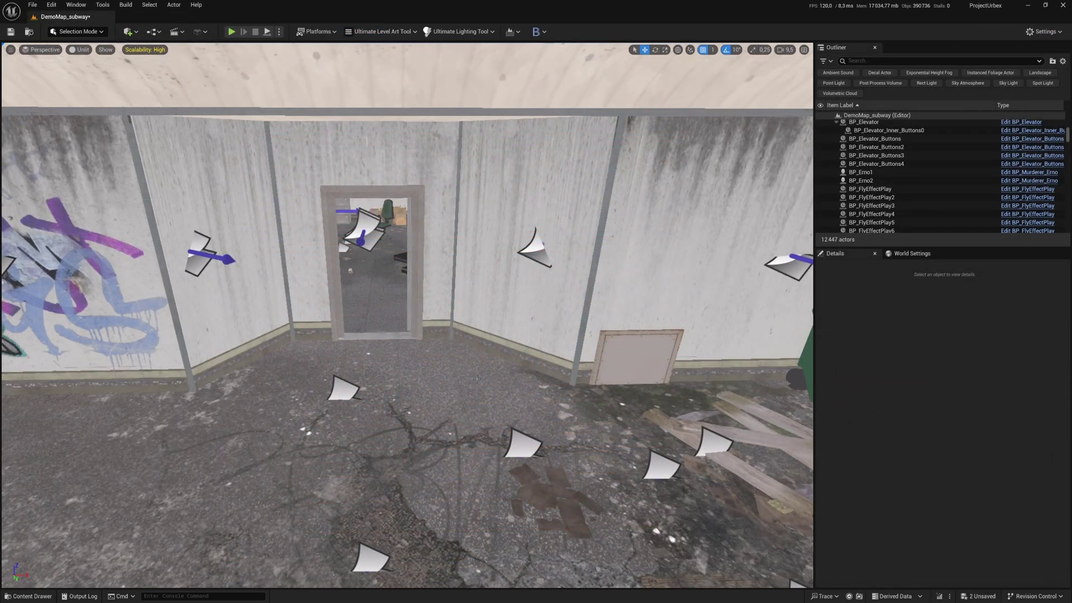
mouse_move(477, 379)
right_down()
mouse_move(480, 369)
mouse_move(474, 381)
right_up()
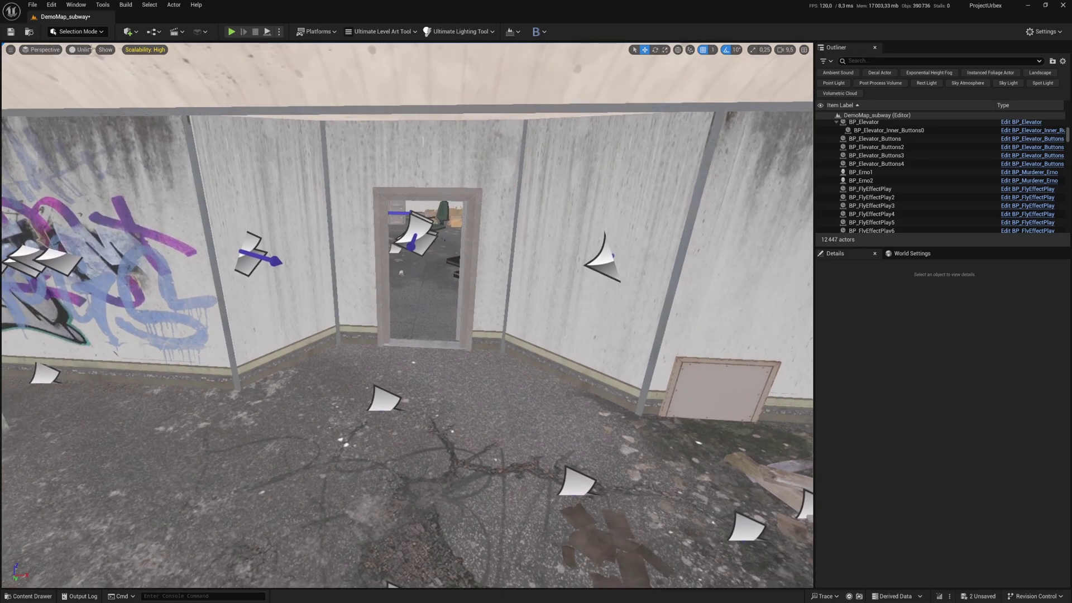
click(71, 32)
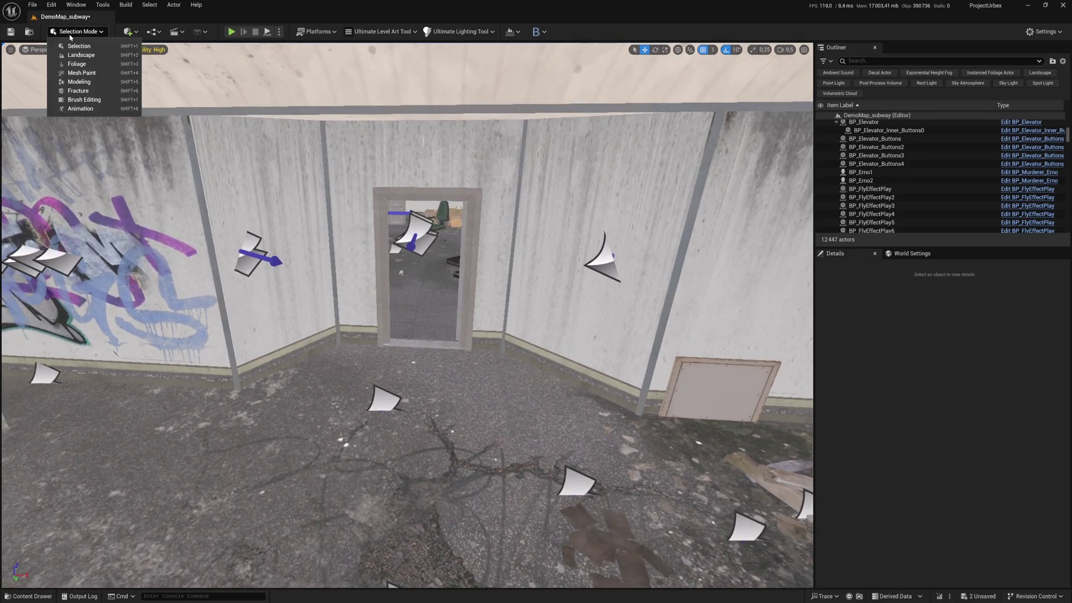
click(78, 82)
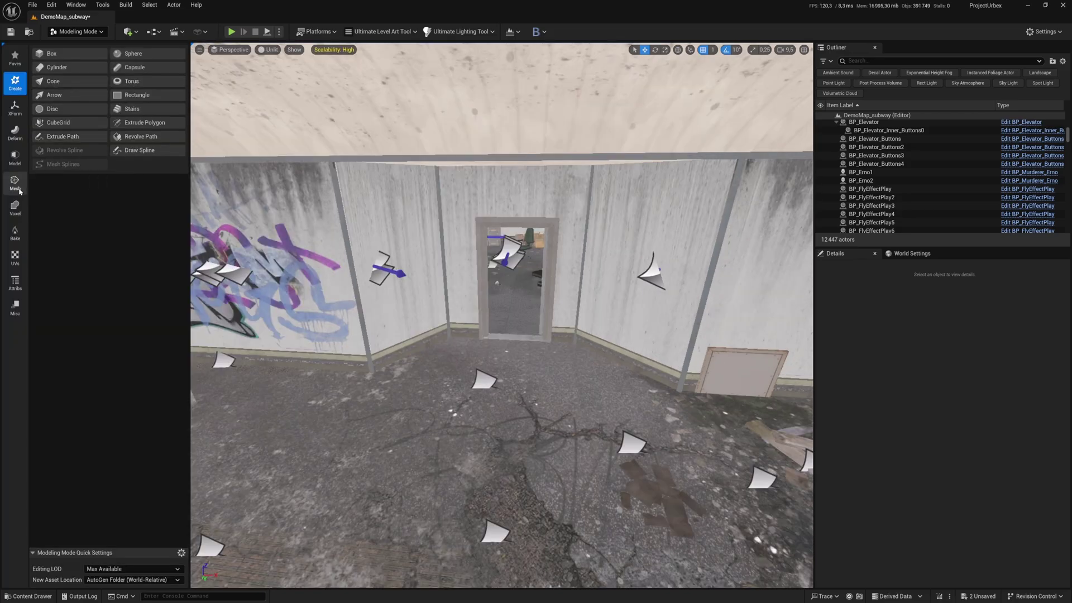
click(19, 162)
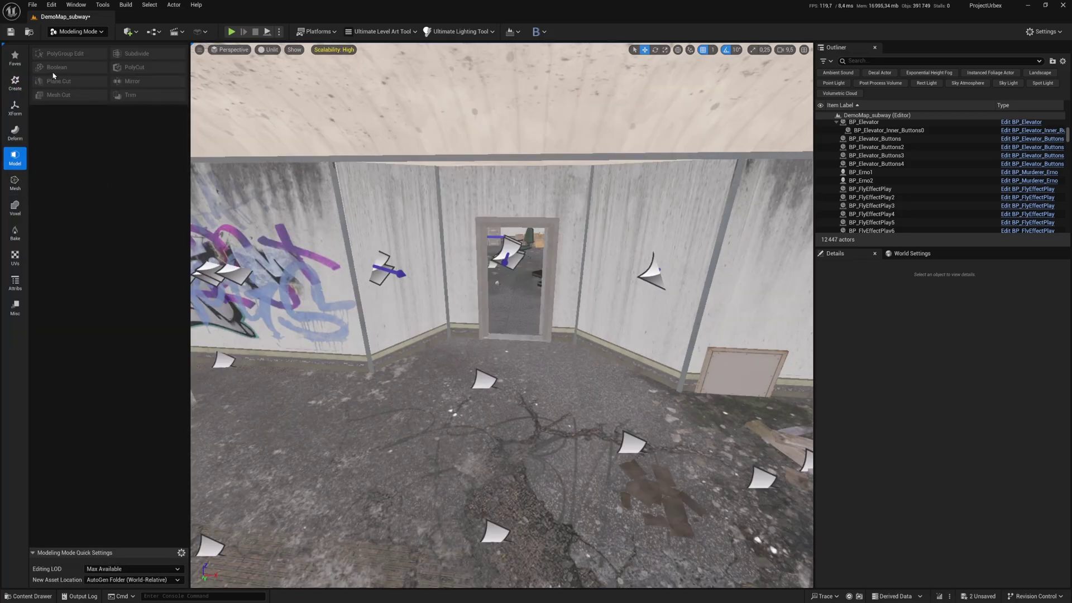
key(shift+1)
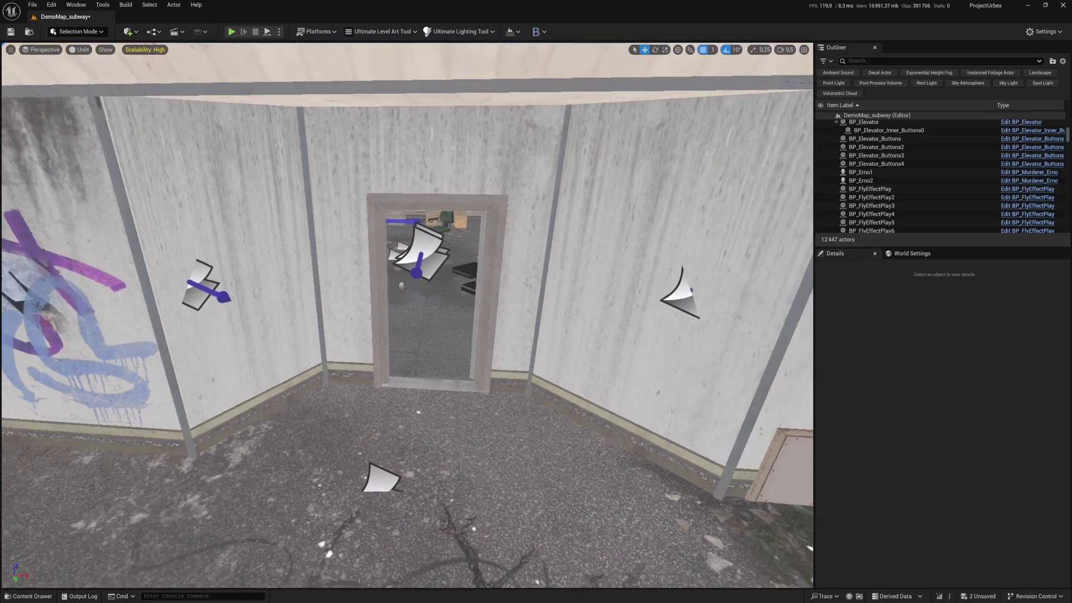
key(w)
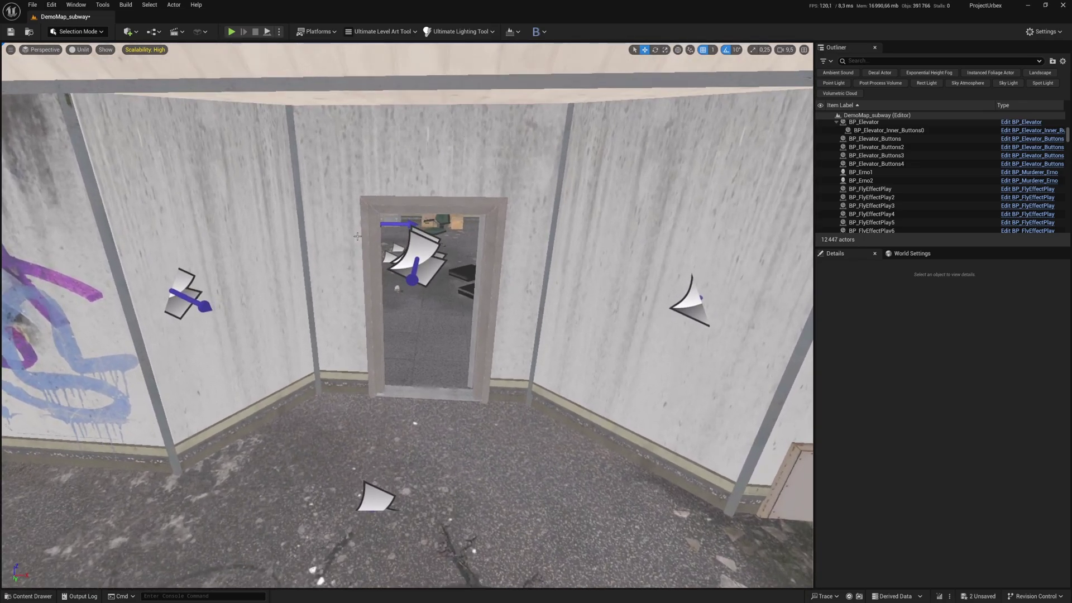
Alt-drag a copy of the graffiti wall panel SM_Wall_200x_01a178 into the door frame
click(512, 166)
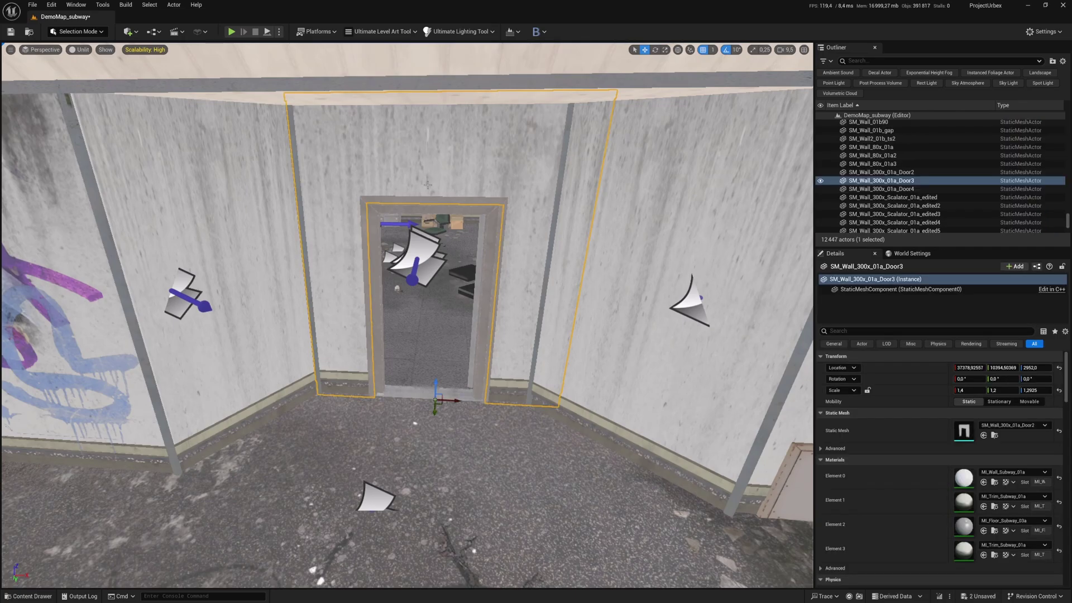
key(Escape)
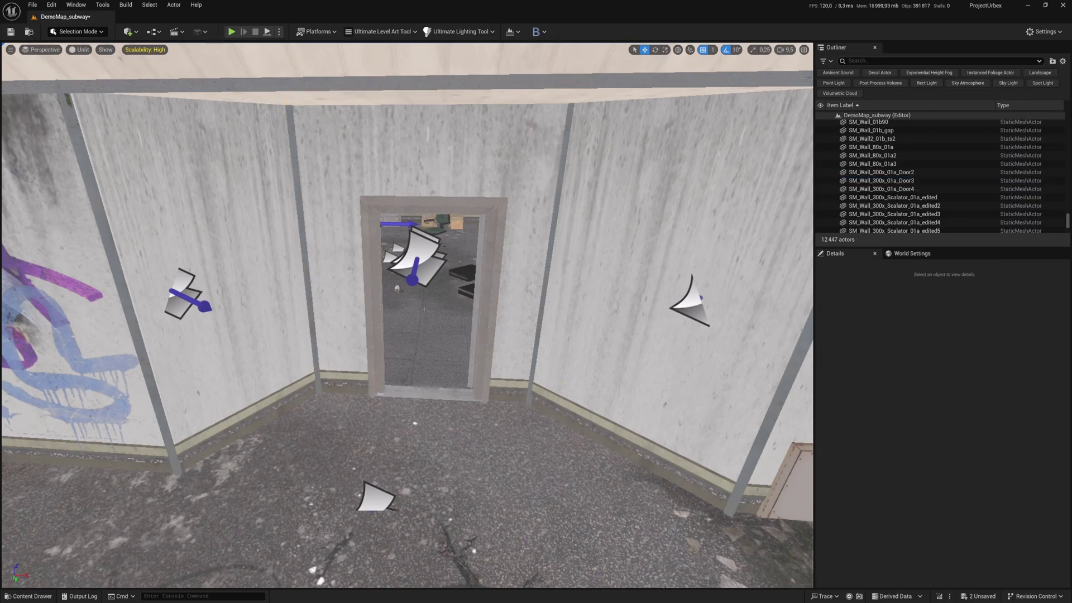
right_drag(425, 309, 397, 370)
click(397, 371)
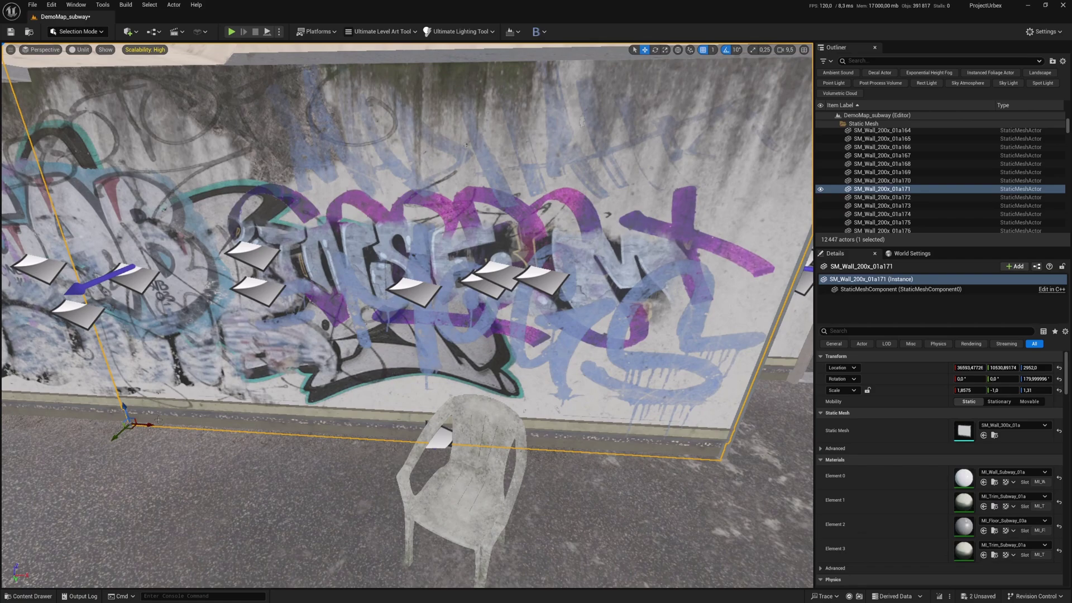
mouse_move(119, 435)
alt+shift+mouse_down()
mouse_move(173, 384)
mouse_move(148, 462)
alt+shift+mouse_up()
right_drag(392, 431, 393, 398)
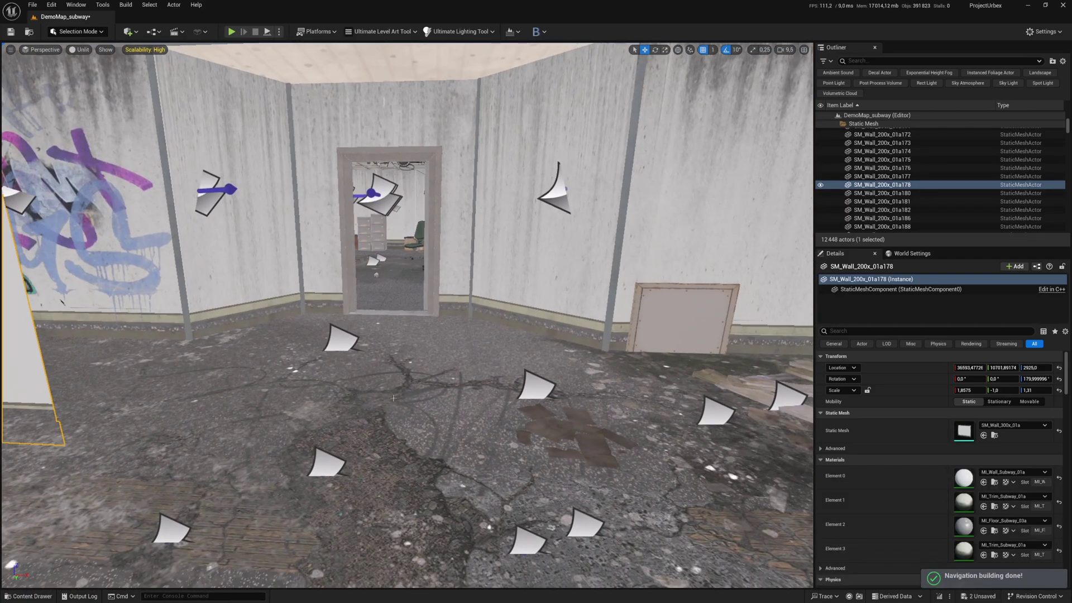
Select the metal door frame and focus the view on it
click(368, 181)
key(f)
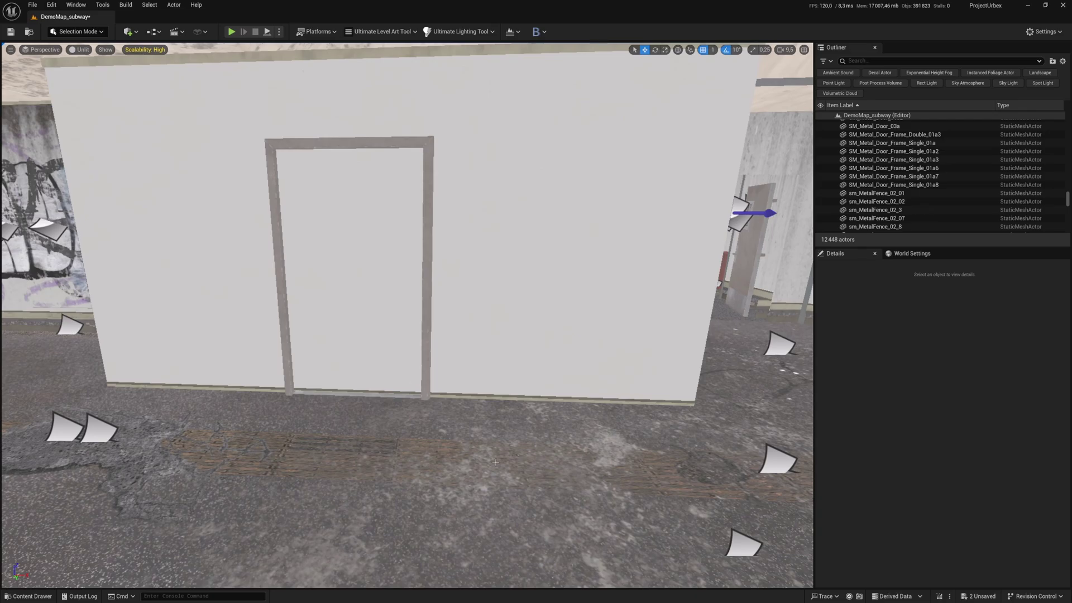
middle_drag(484, 202, 559, 304)
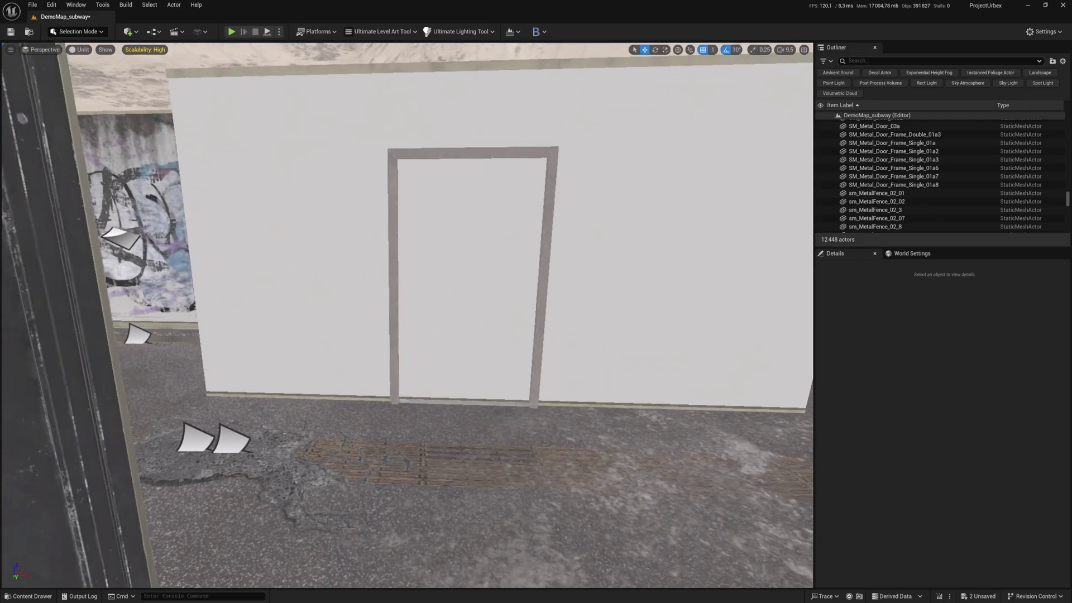
Drop a Cube at the door and scale it to about 1.3 × 1.0 × 4.1 to fill the doorway
click(132, 34)
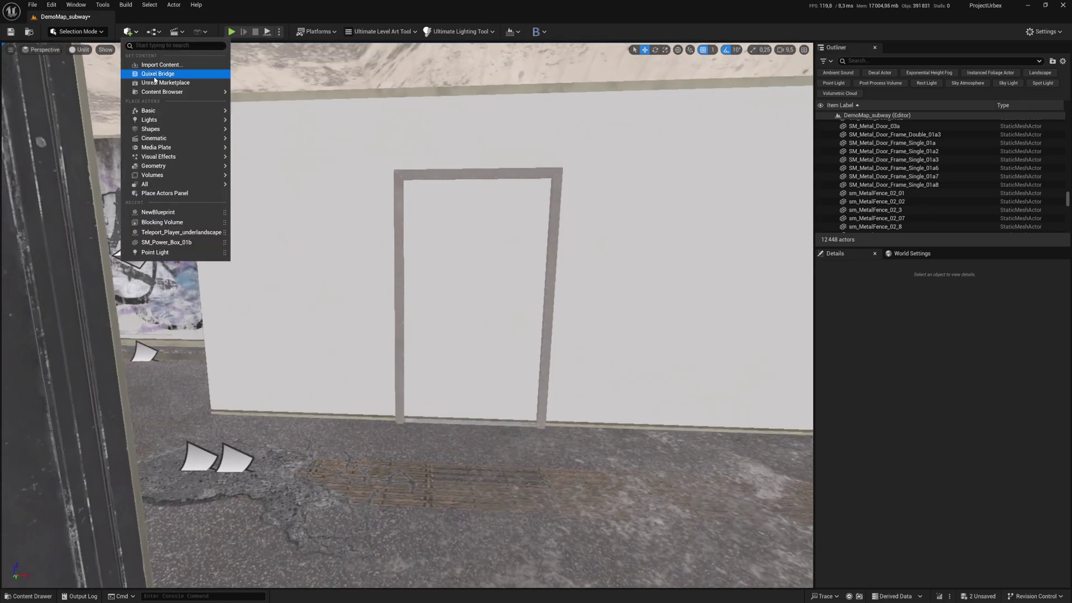
mouse_move(185, 129)
drag(244, 133, 407, 423)
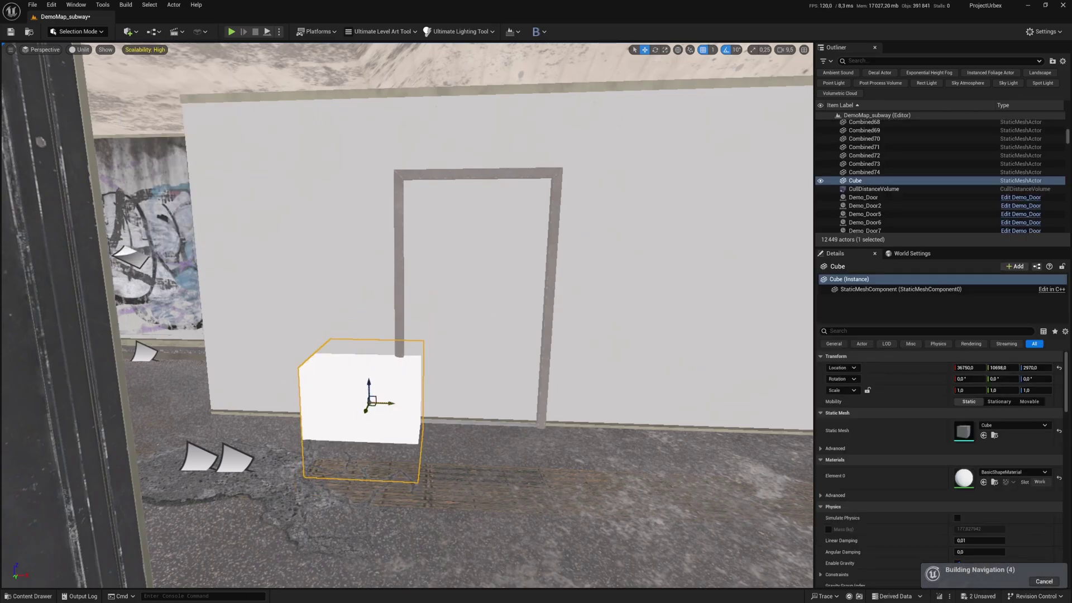
key(space)
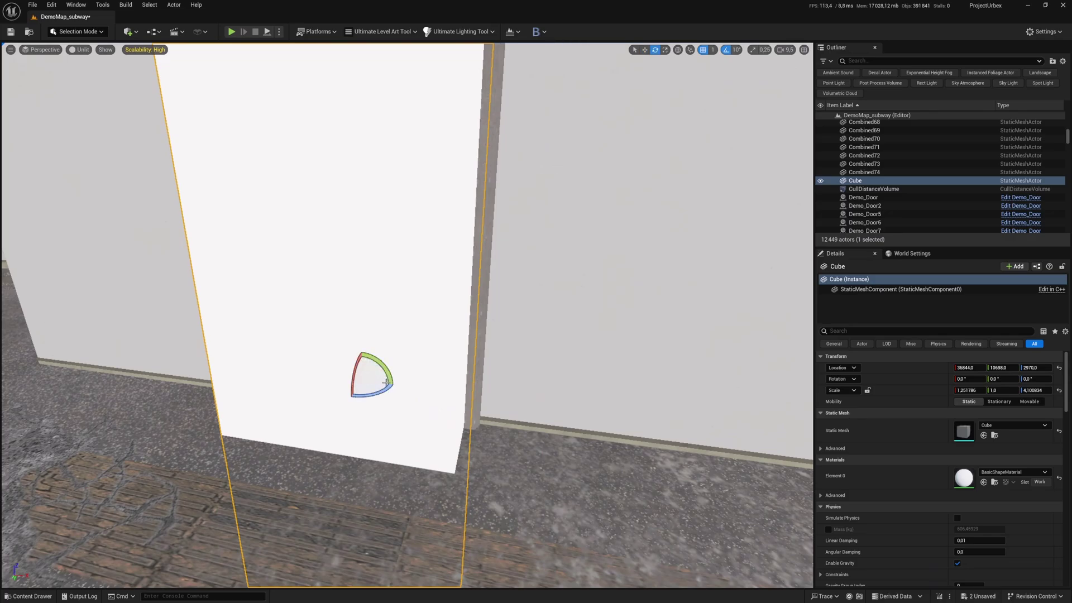
key(space)
drag(380, 383, 518, 387)
mouse_move(518, 387)
right_down()
mouse_move(509, 383)
mouse_move(555, 241)
right_up()
click(569, 218)
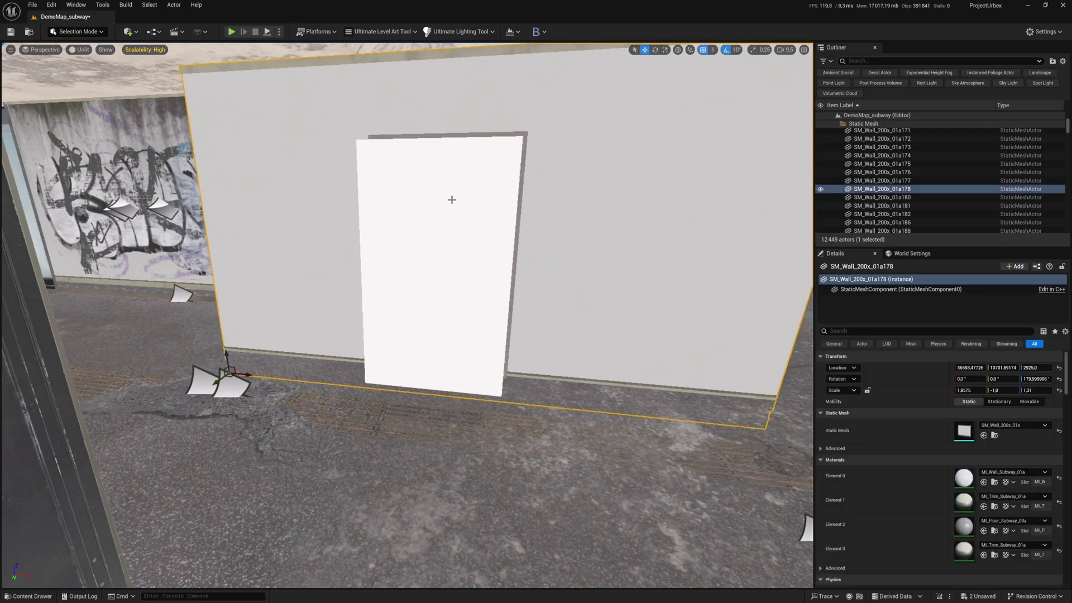
Cut the cube from the wall with a Difference A - B mesh Boolean, creating Boolean6
ctrl+click(452, 297)
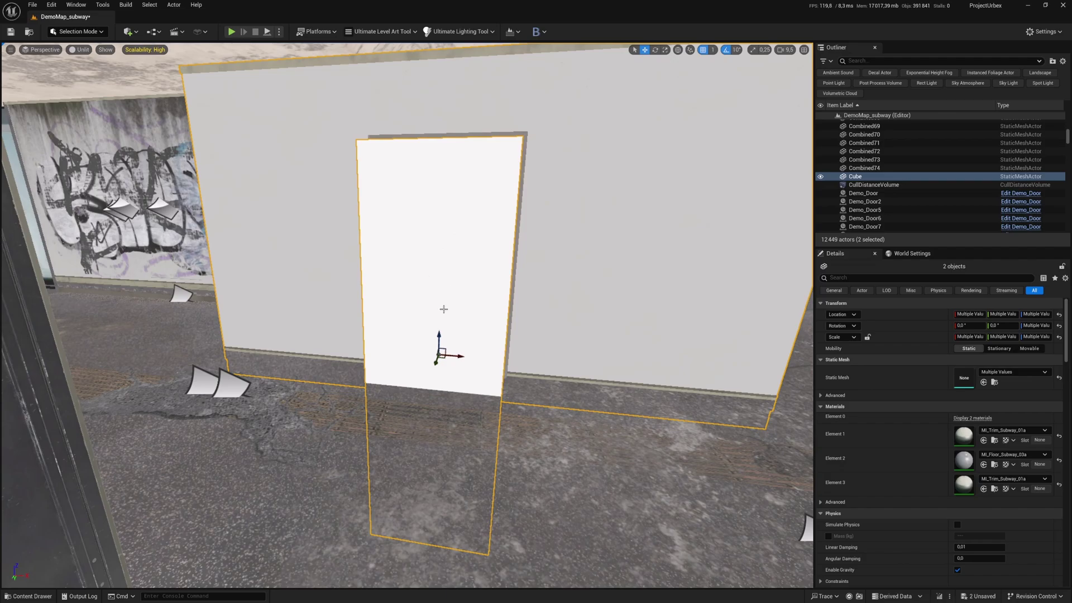
key(f)
click(76, 31)
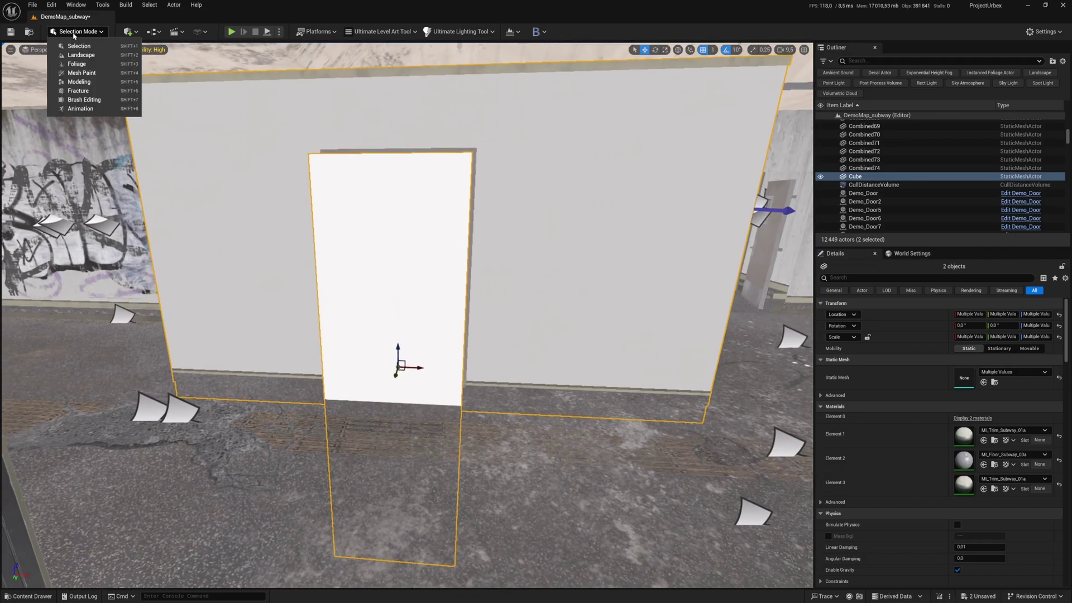
click(78, 81)
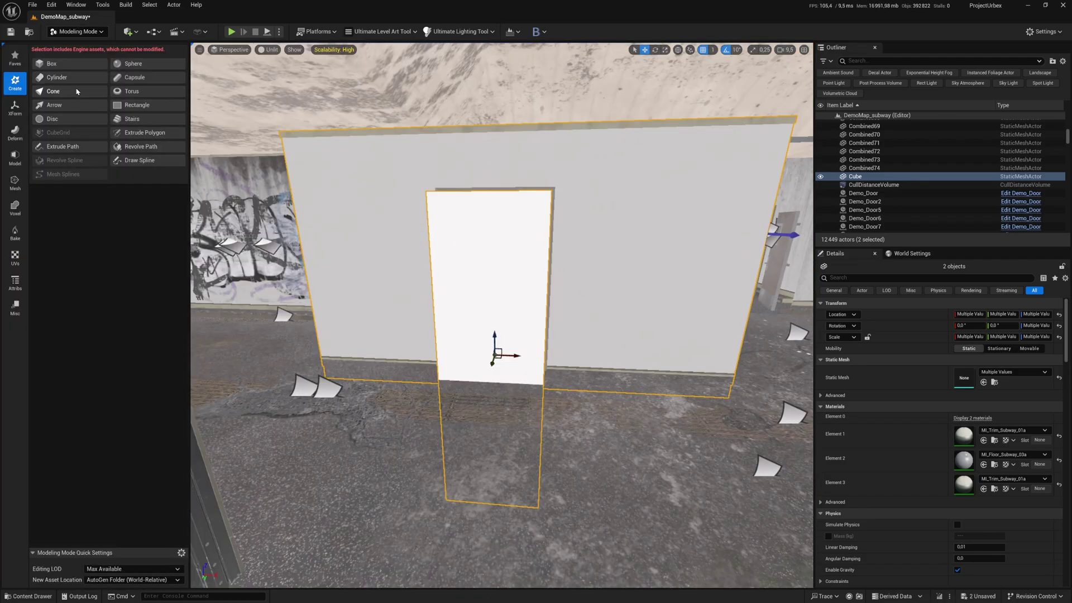
click(15, 155)
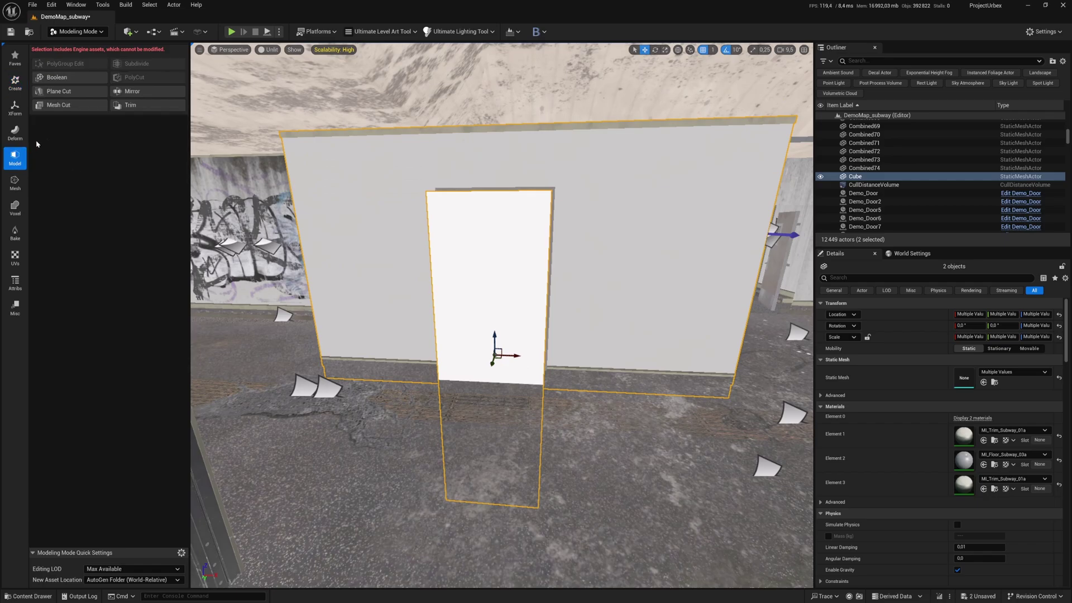
click(53, 78)
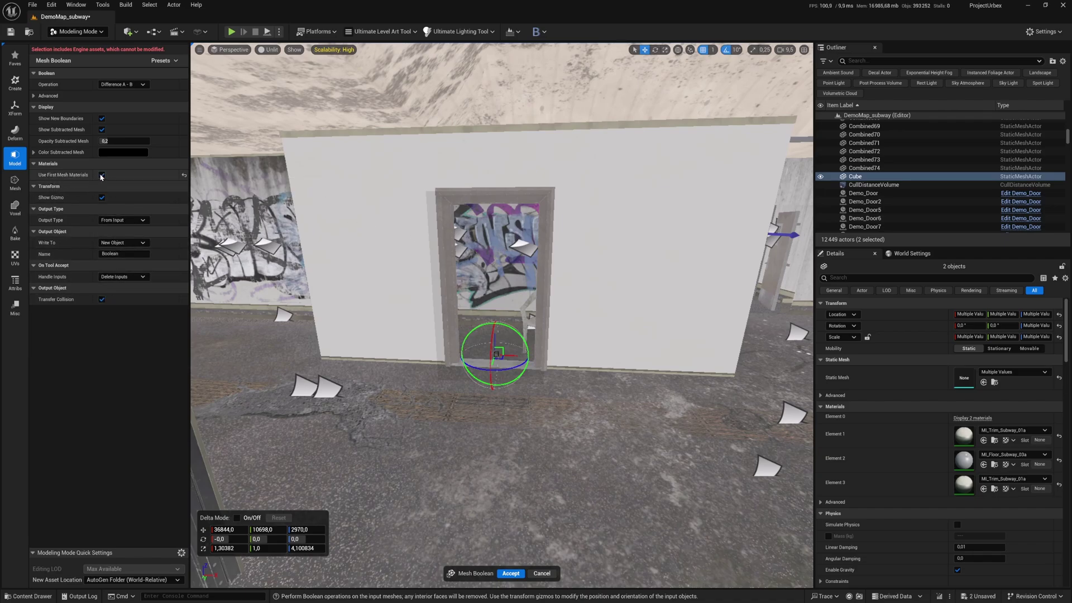
right_drag(451, 298, 413, 300)
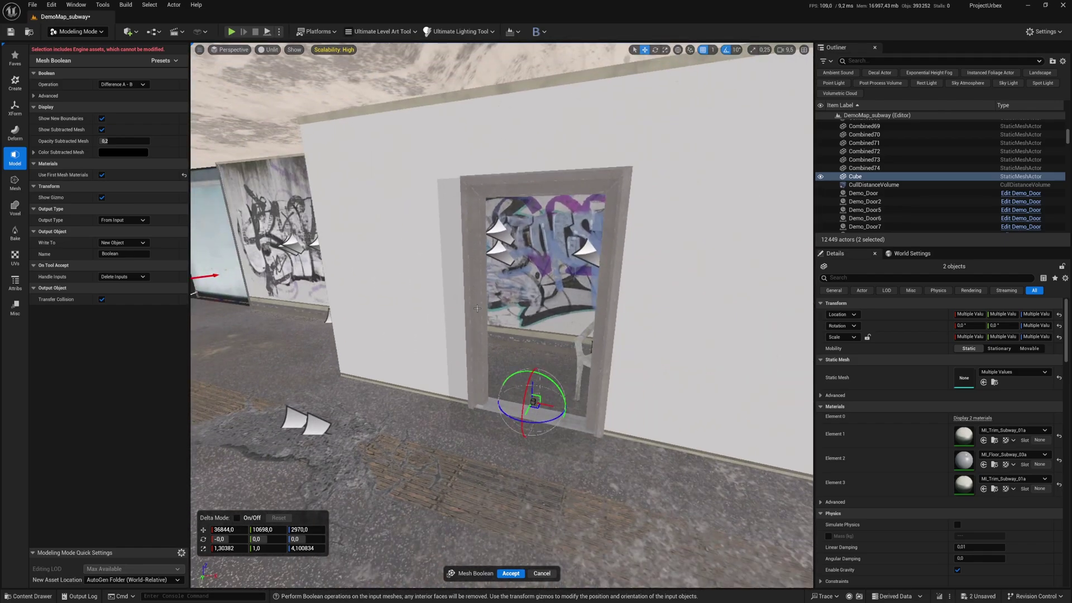
right_drag(496, 315, 473, 340)
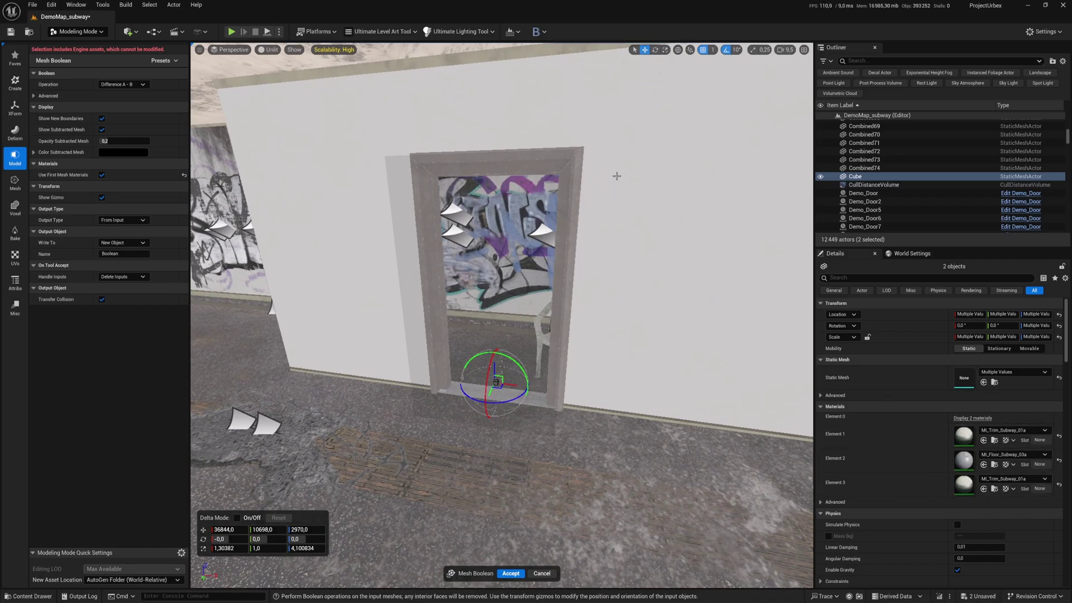
click(510, 572)
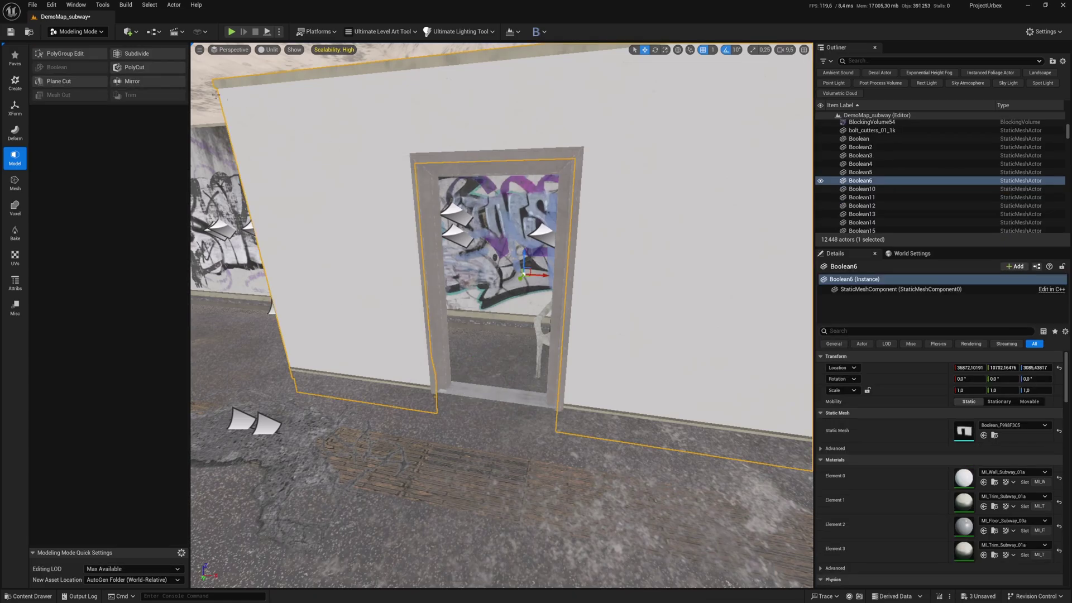
Switch from Modeling Mode back to Selection Mode and orbit toward the new doorway
click(77, 31)
click(73, 46)
scroll(522, 273, up, 2)
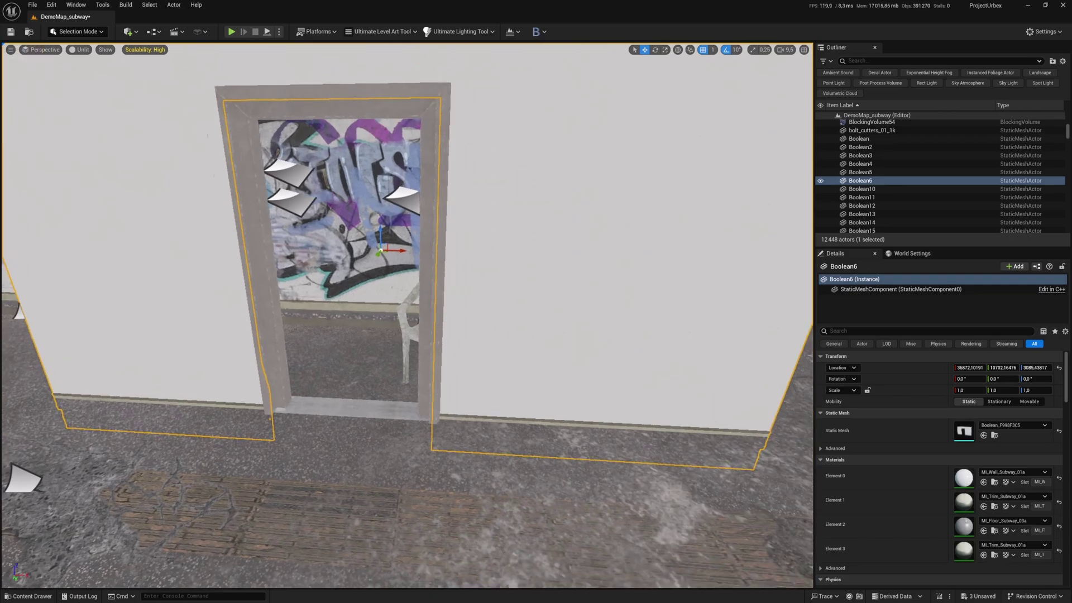
mouse_move(502, 268)
right_down()
mouse_move(435, 279)
mouse_move(462, 291)
right_up()
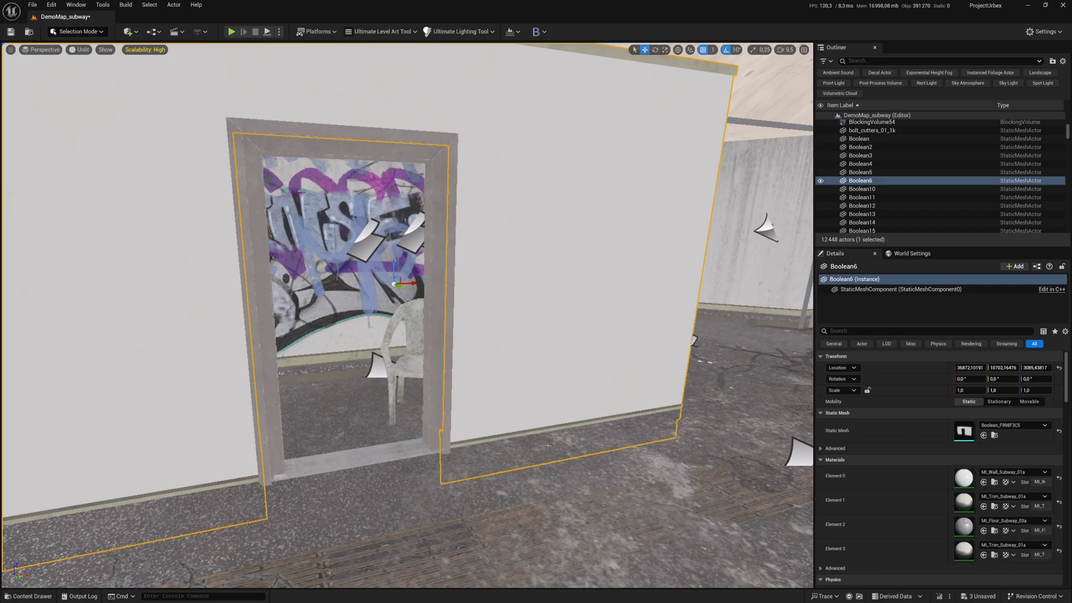
Set the Boolean_F998F3C5 mesh's Collision Complexity to Use Complex Collision As Simple
double_click(963, 430)
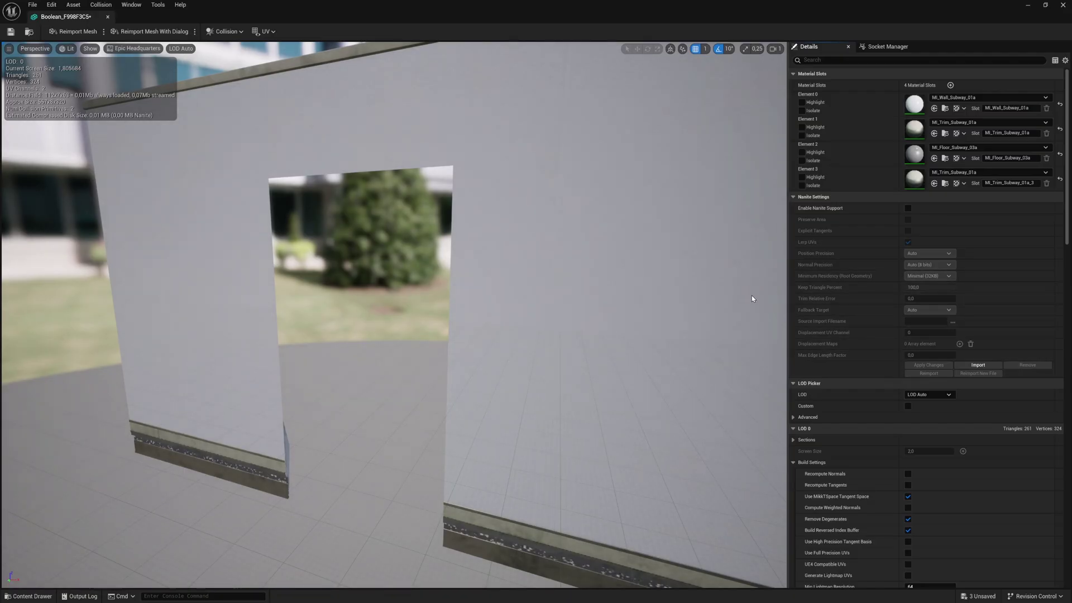
key(f)
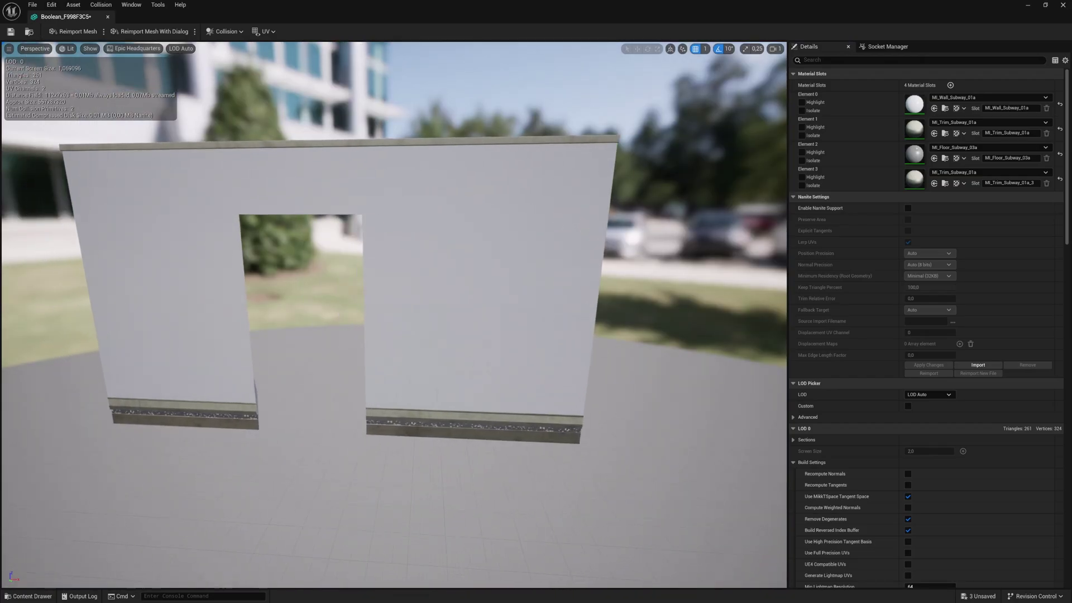
scroll(886, 372, down, 4)
scroll(893, 390, down, 5)
scroll(904, 413, down, 4)
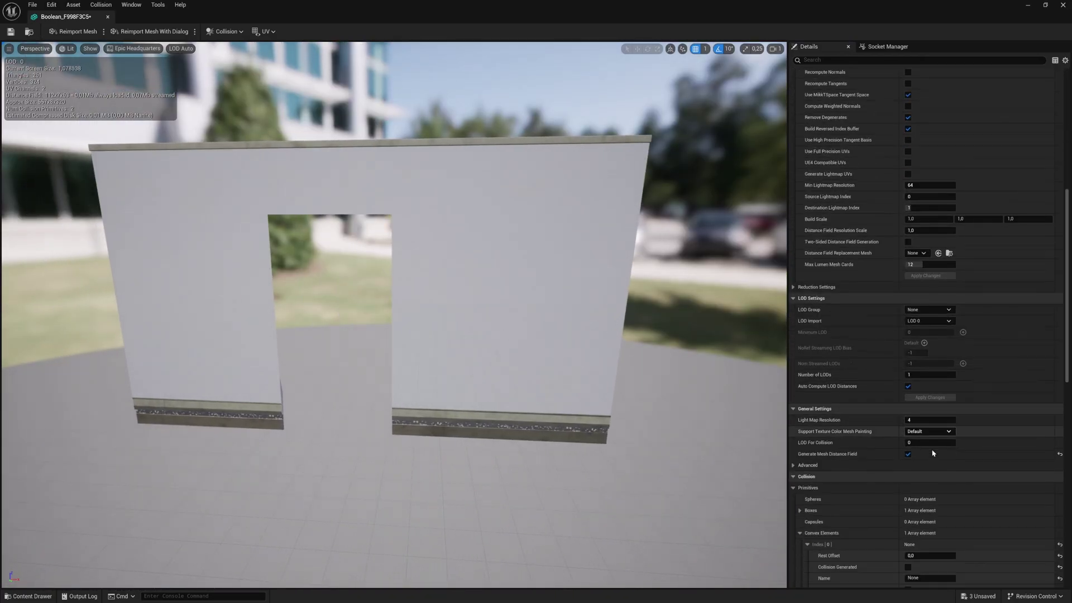
scroll(916, 441, down, 5)
scroll(930, 464, down, 4)
scroll(929, 466, down, 10)
click(928, 475)
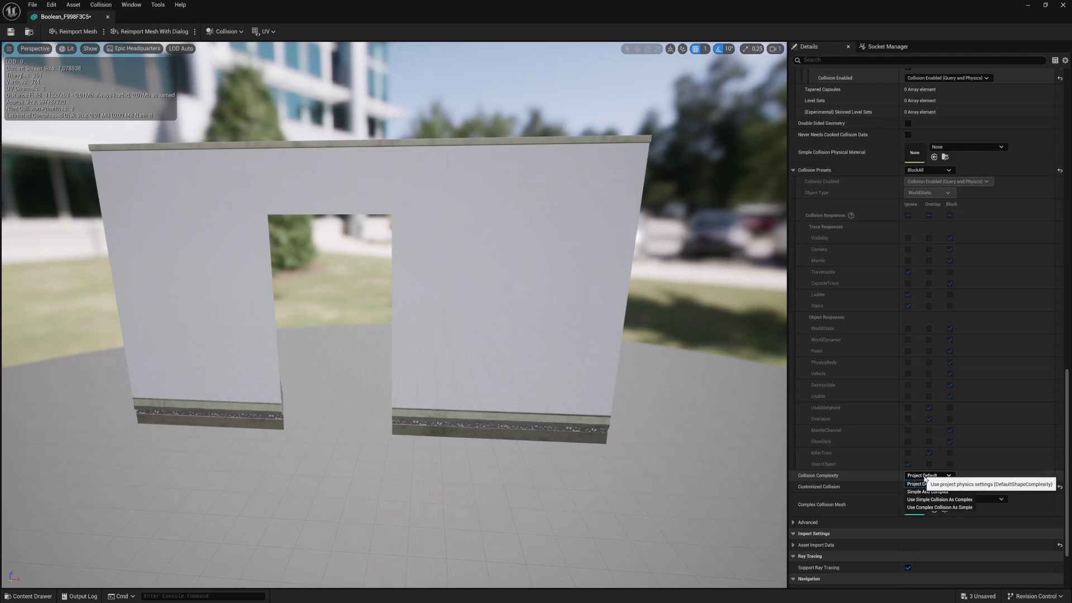
click(928, 506)
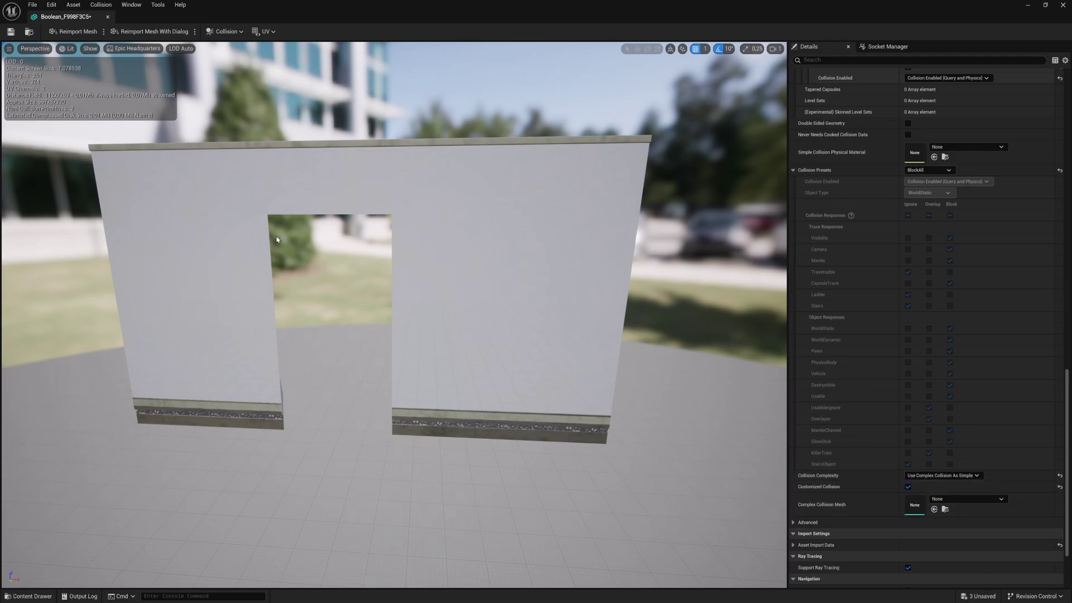